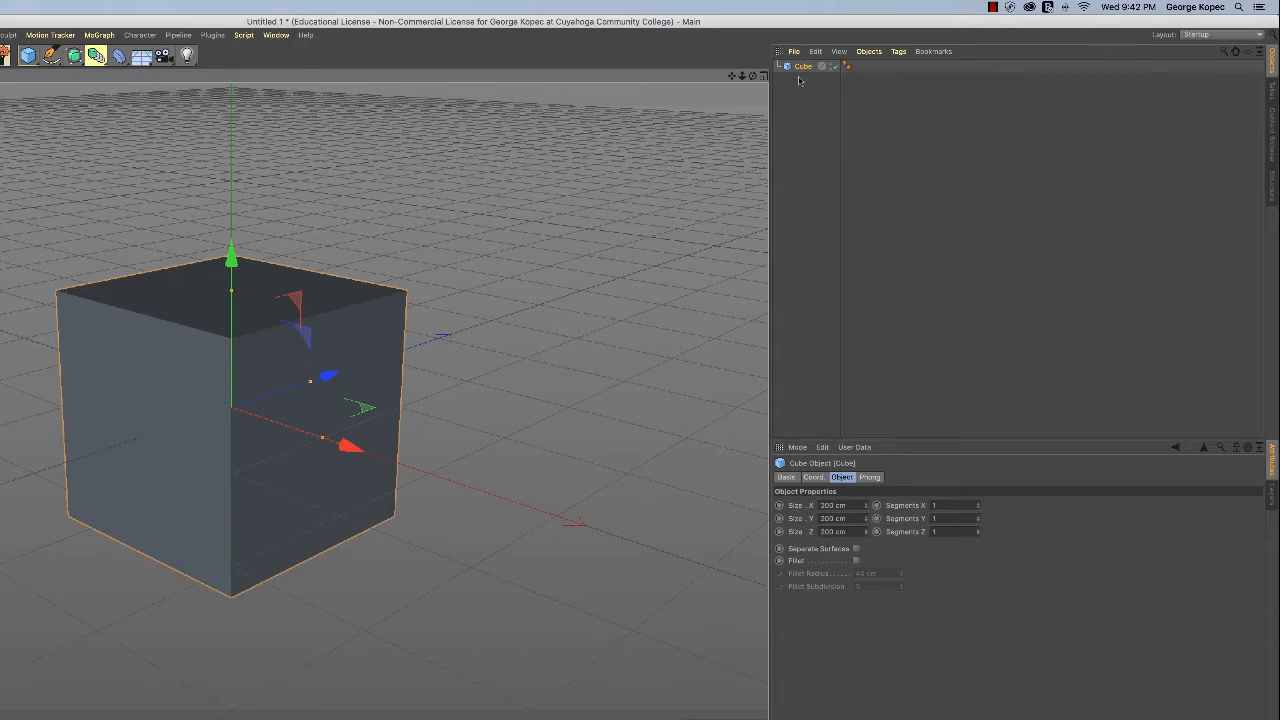
- Add a cone primitive to the scene and move it along the X axis until it stands beside the cube
click(35, 64)
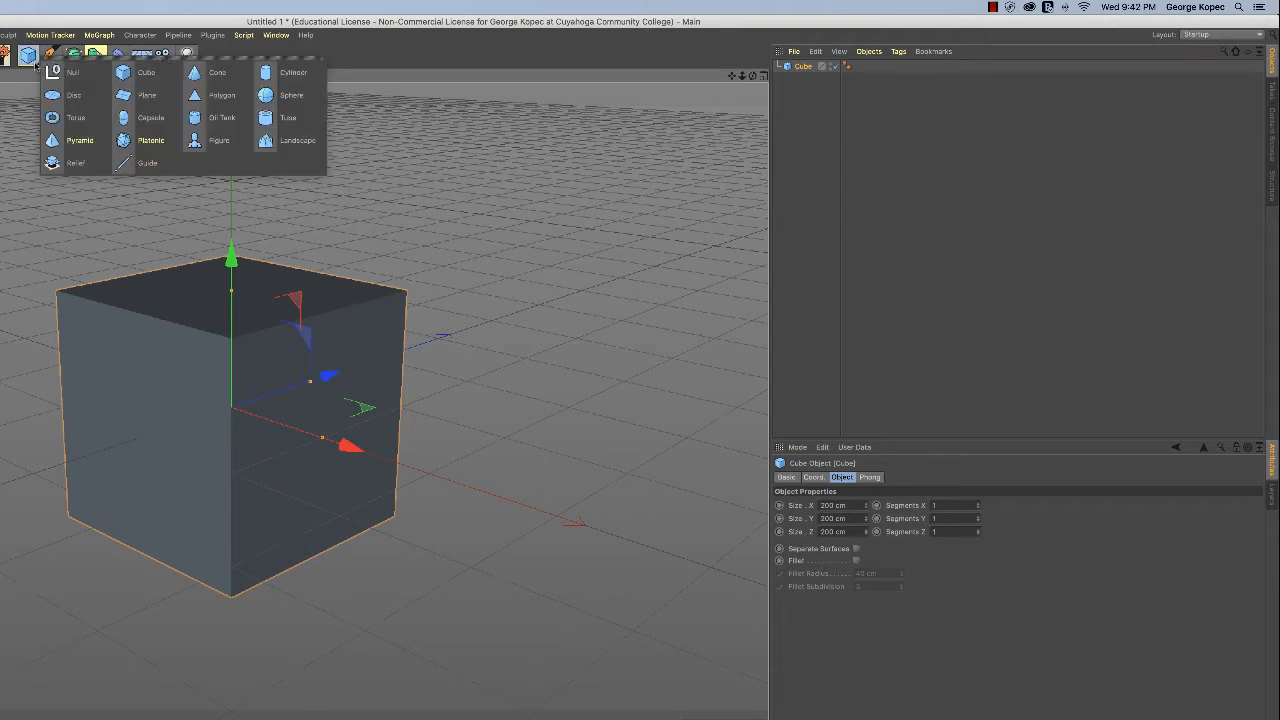
click(208, 73)
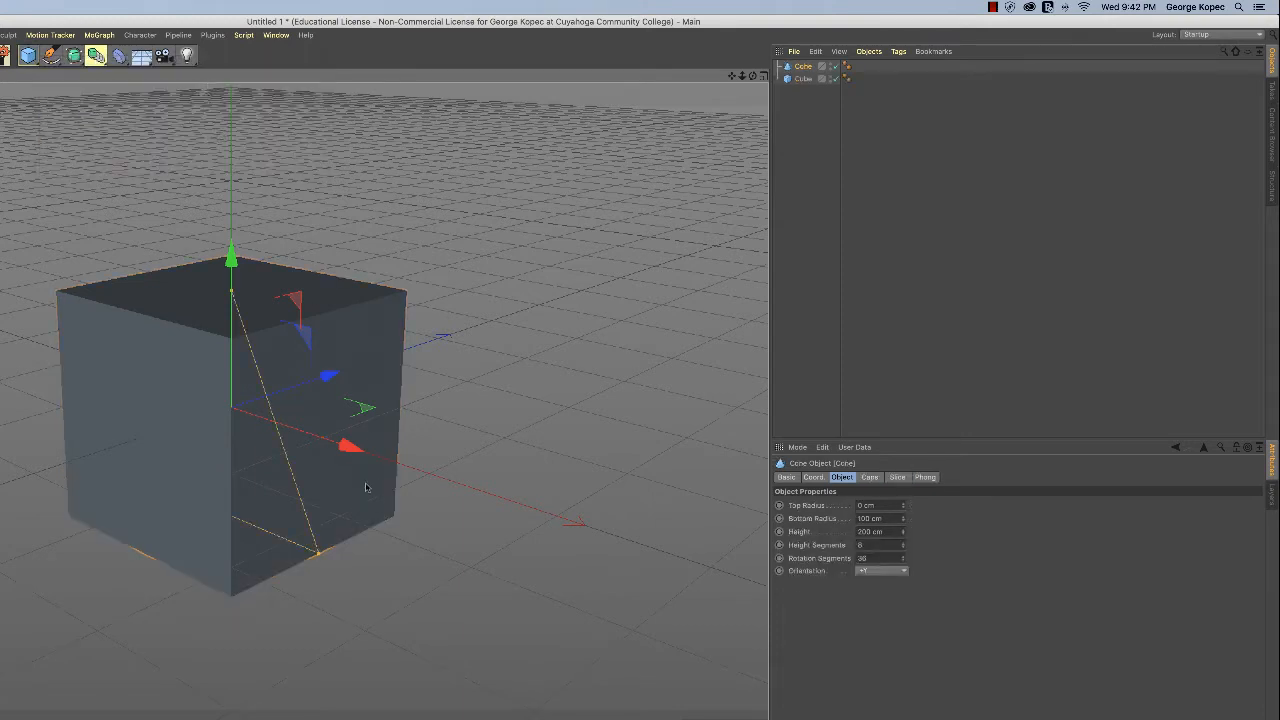
drag(350, 447, 569, 522)
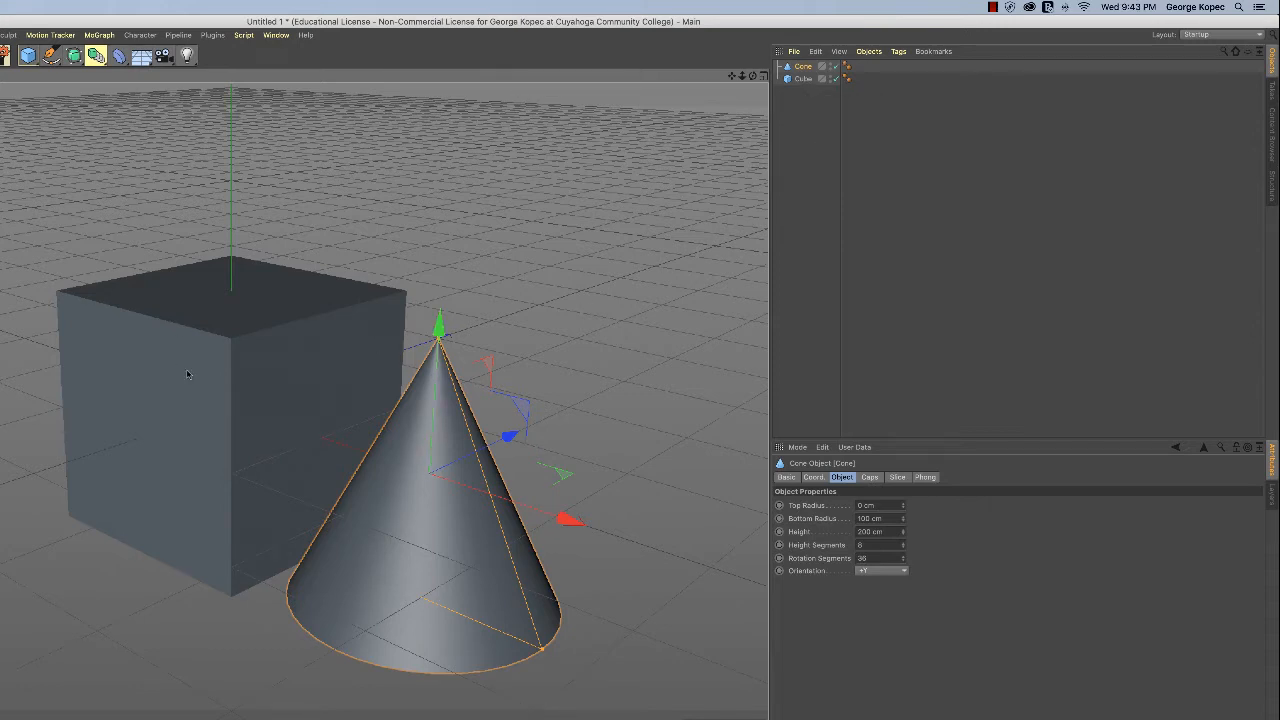
- Select the cube and the cone alternately in the object list to compare their object properties
click(804, 79)
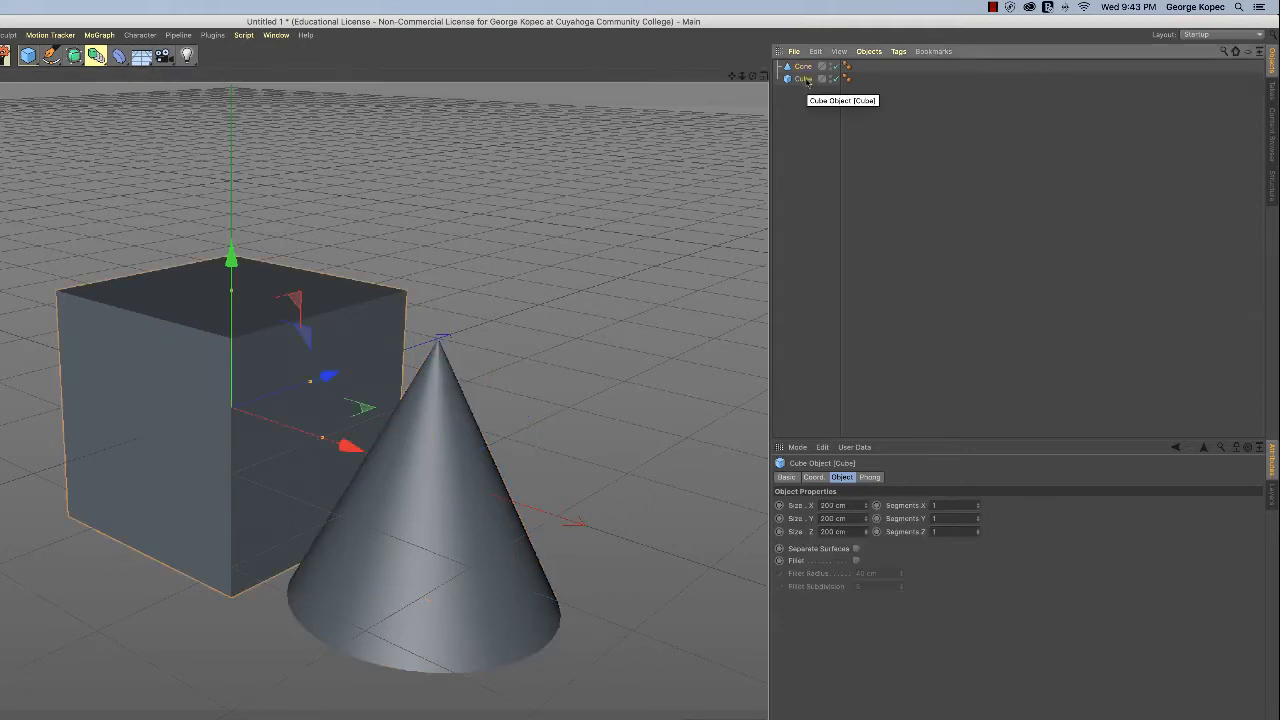
click(803, 66)
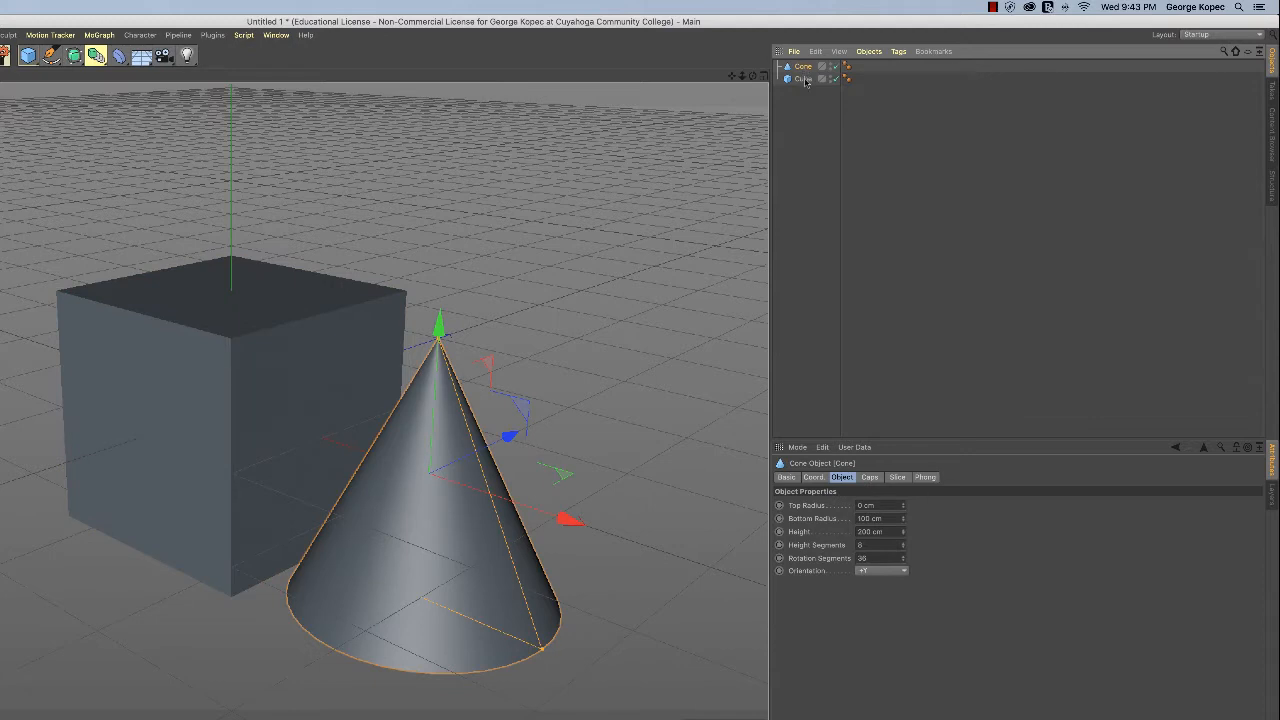
click(805, 79)
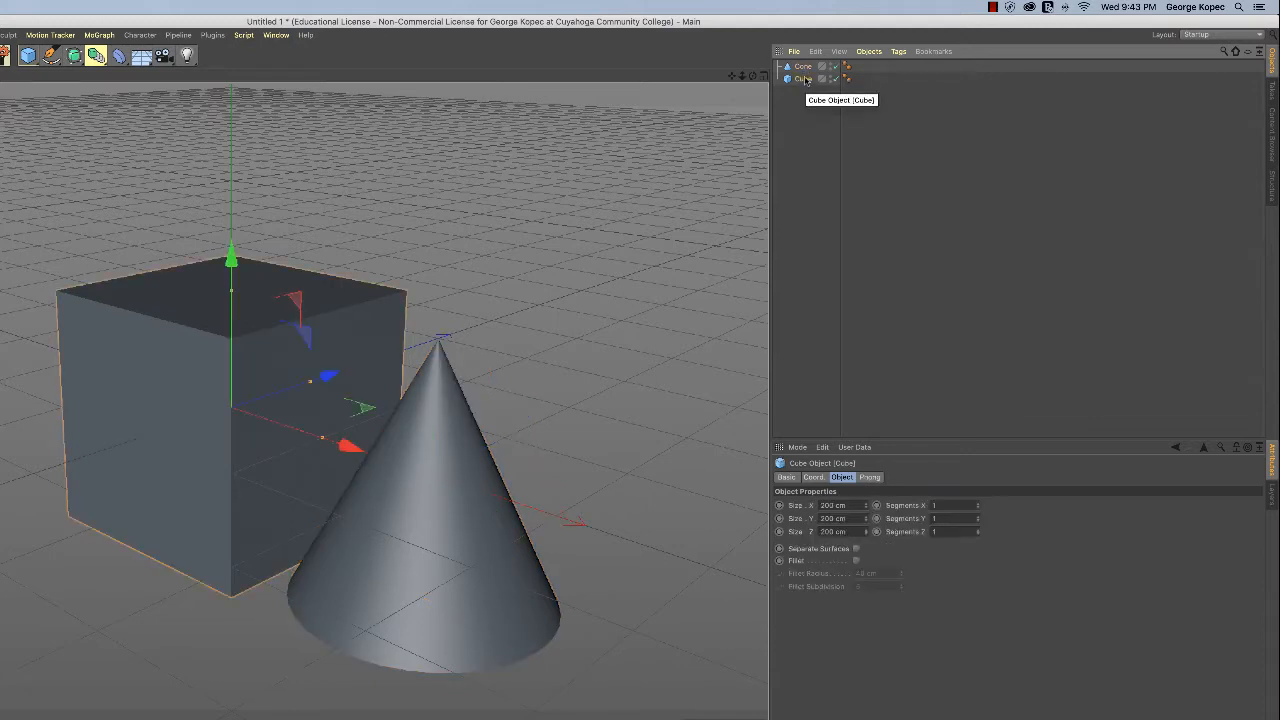
click(805, 67)
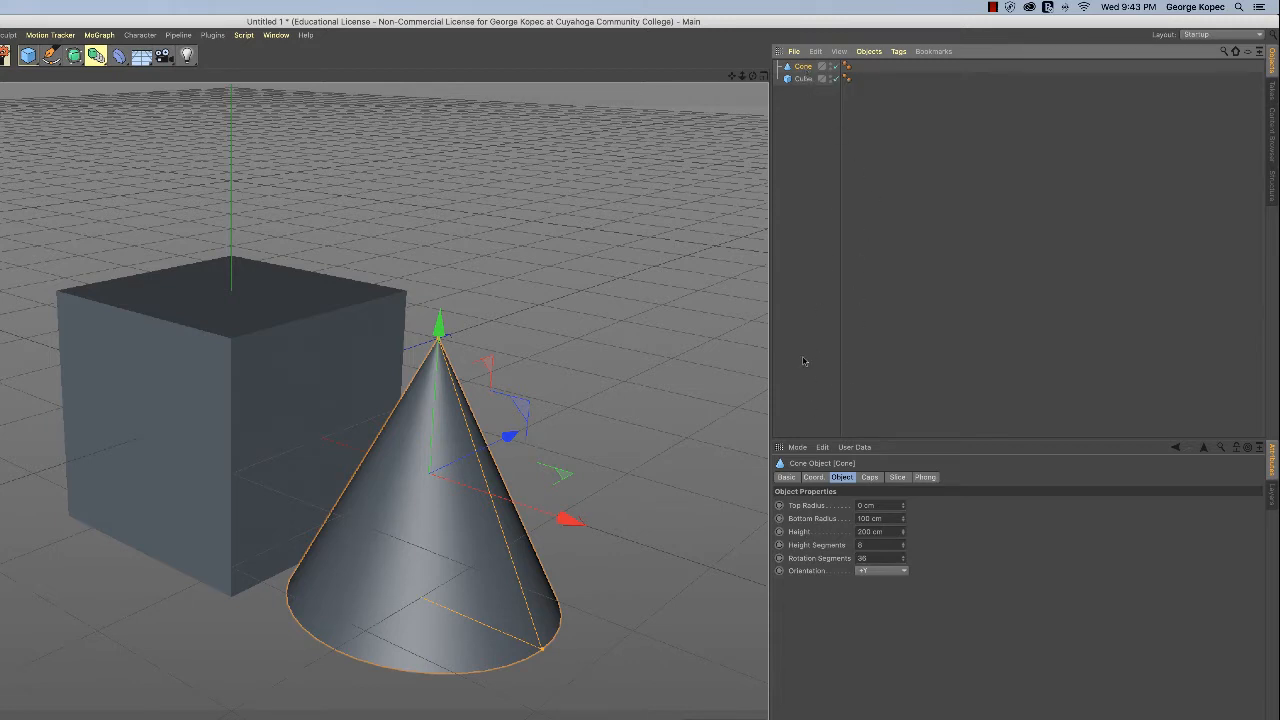
click(803, 78)
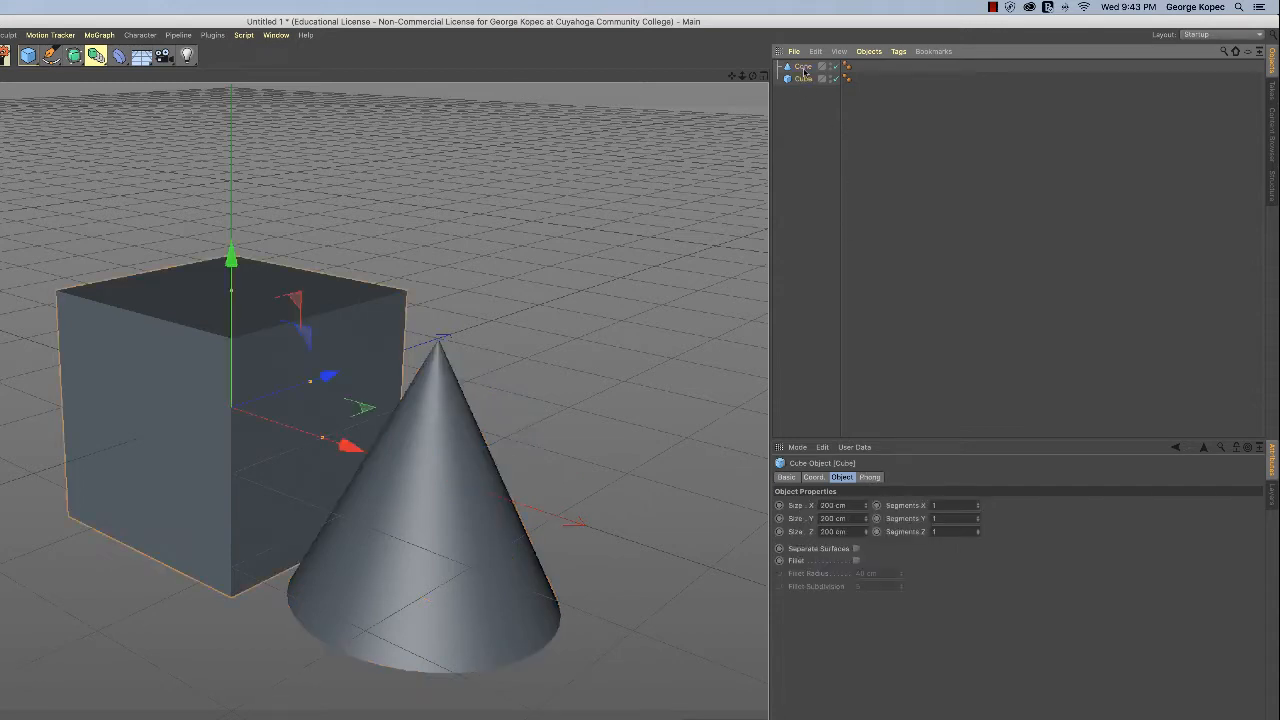
click(804, 67)
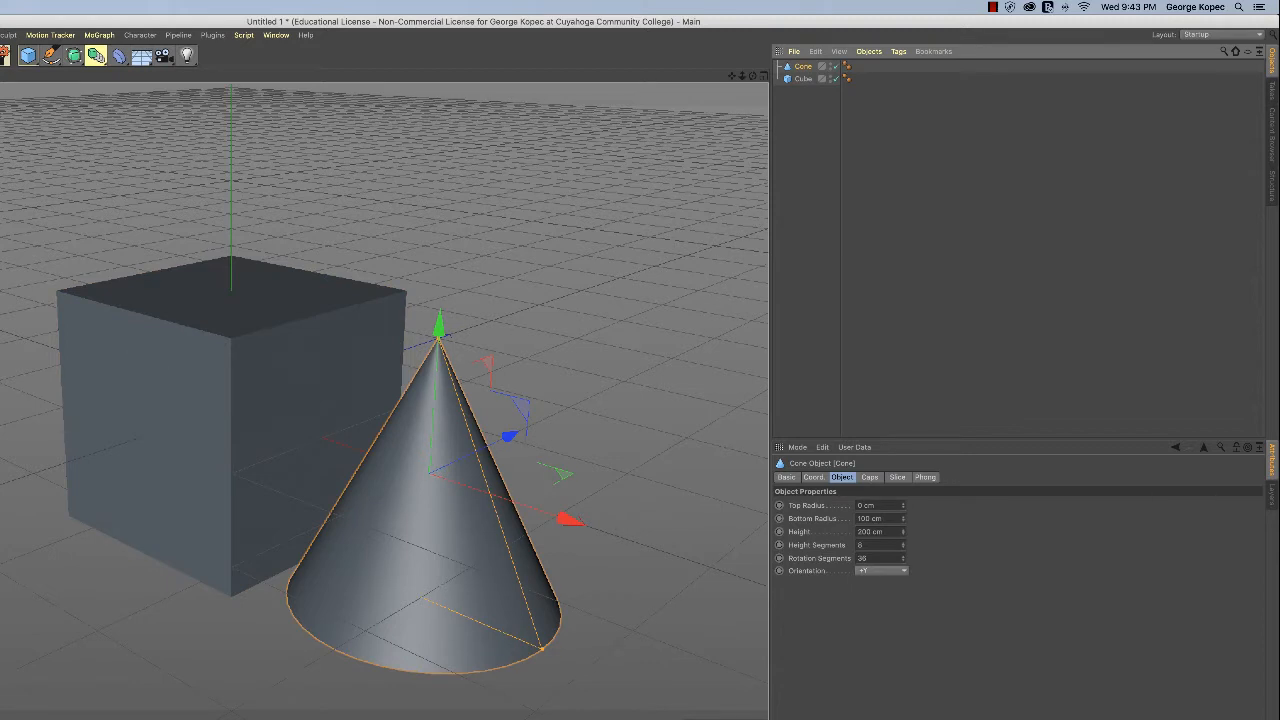
- Select the cube and the cone alternately in the 3D viewport, ending with the cube selected
click(171, 425)
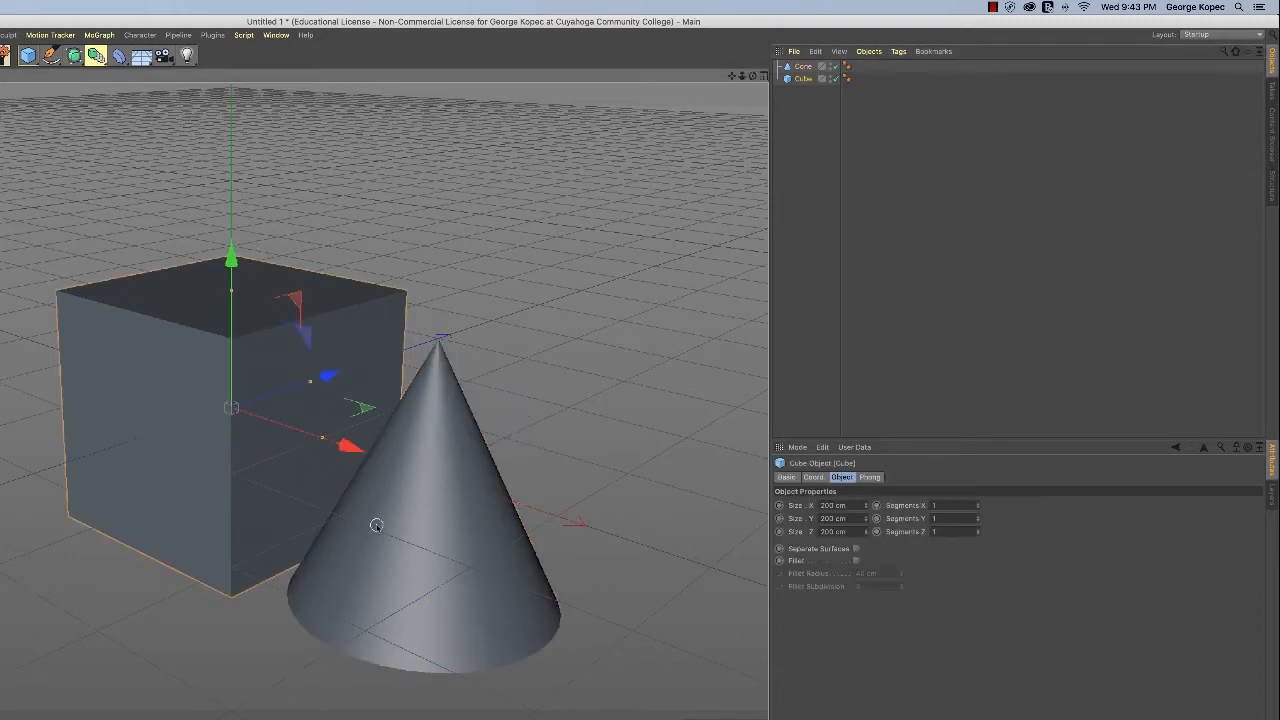
click(430, 549)
click(247, 446)
click(424, 526)
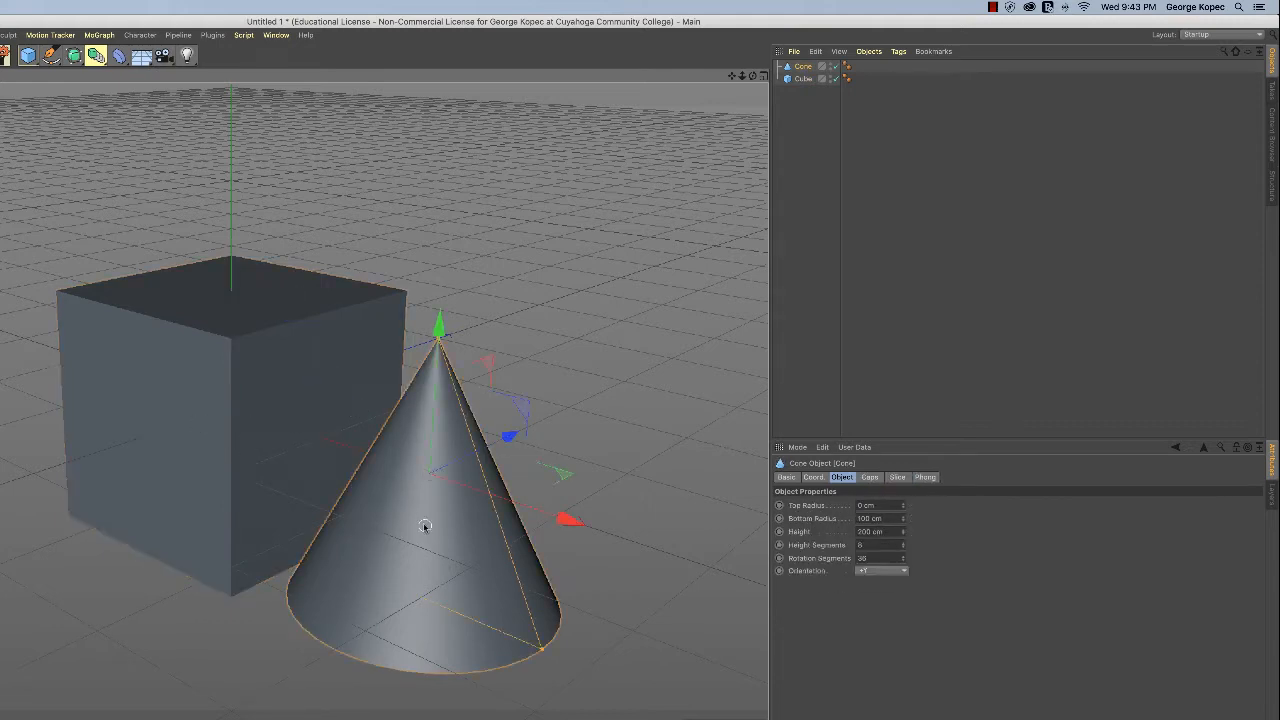
click(245, 440)
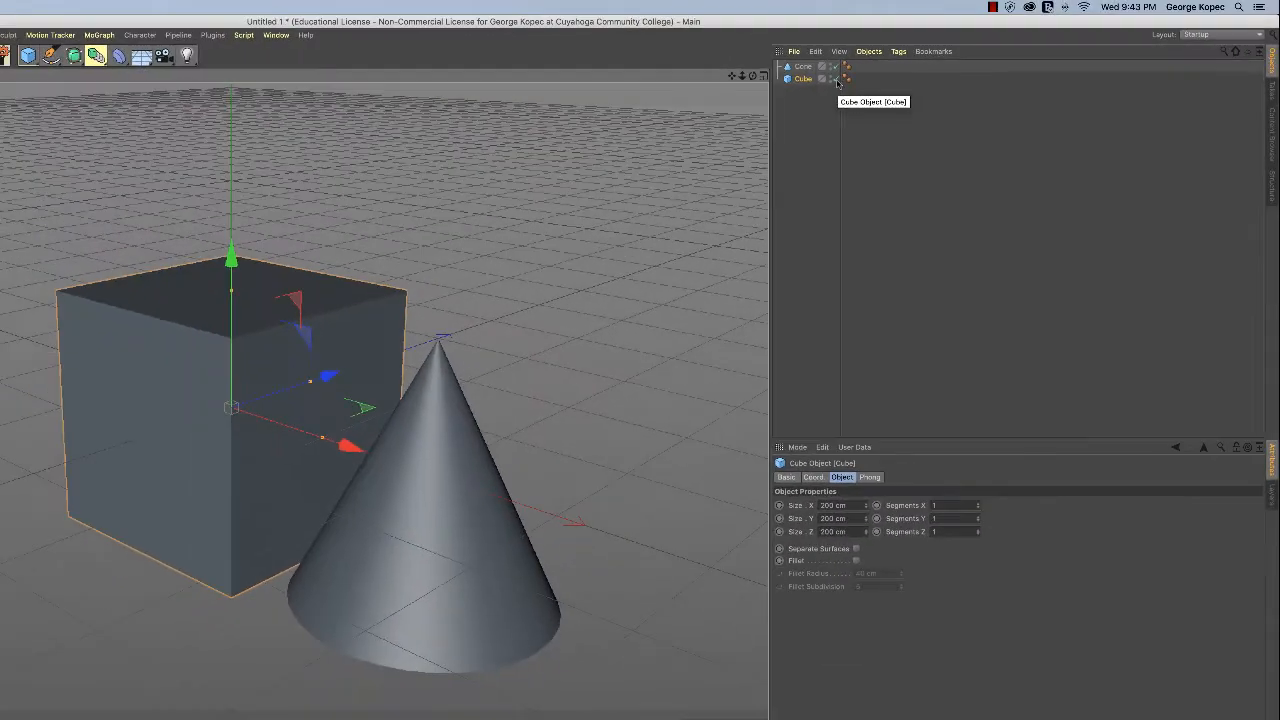
- Disable and re-enable the cube repeatedly, leaving it enabled
click(836, 80)
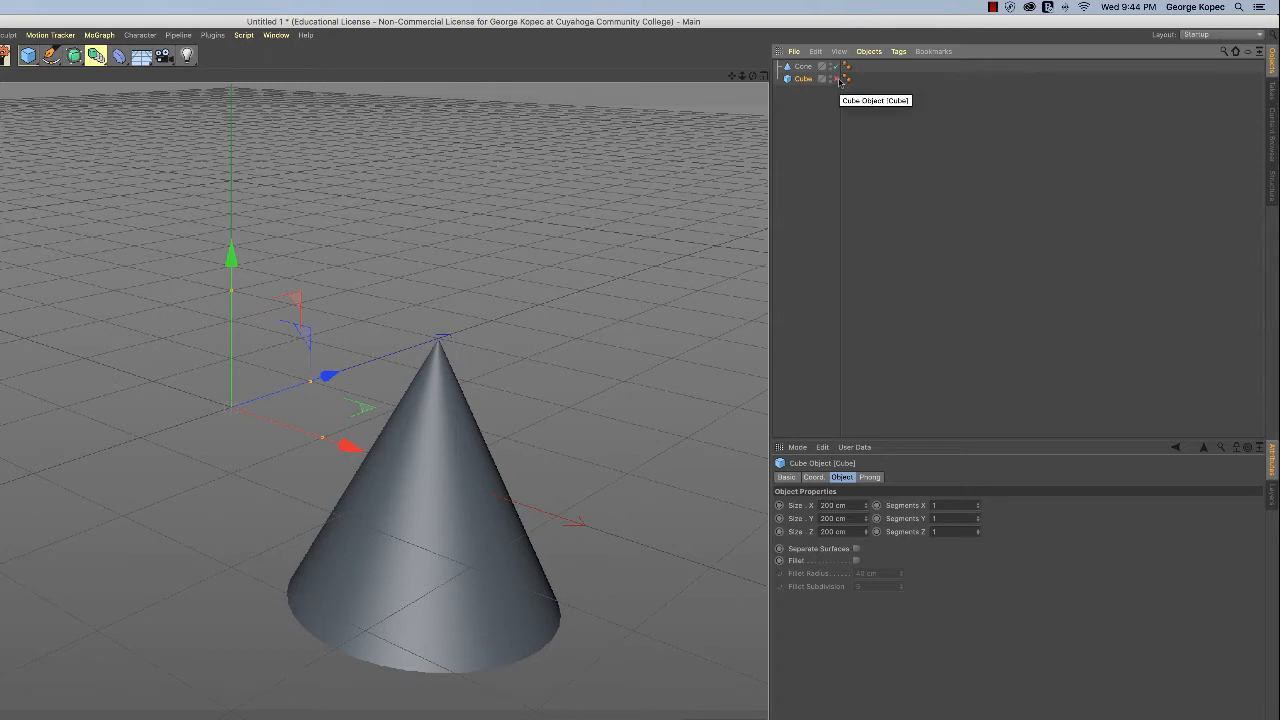
click(837, 80)
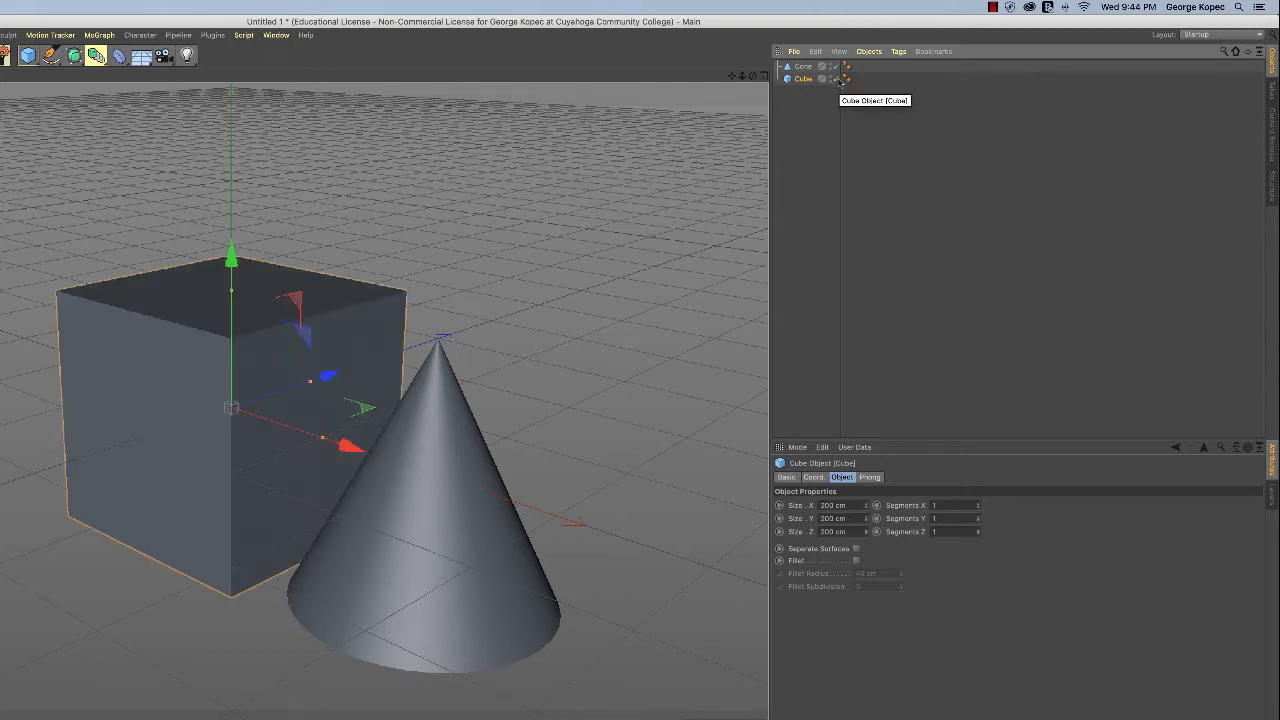
click(837, 80)
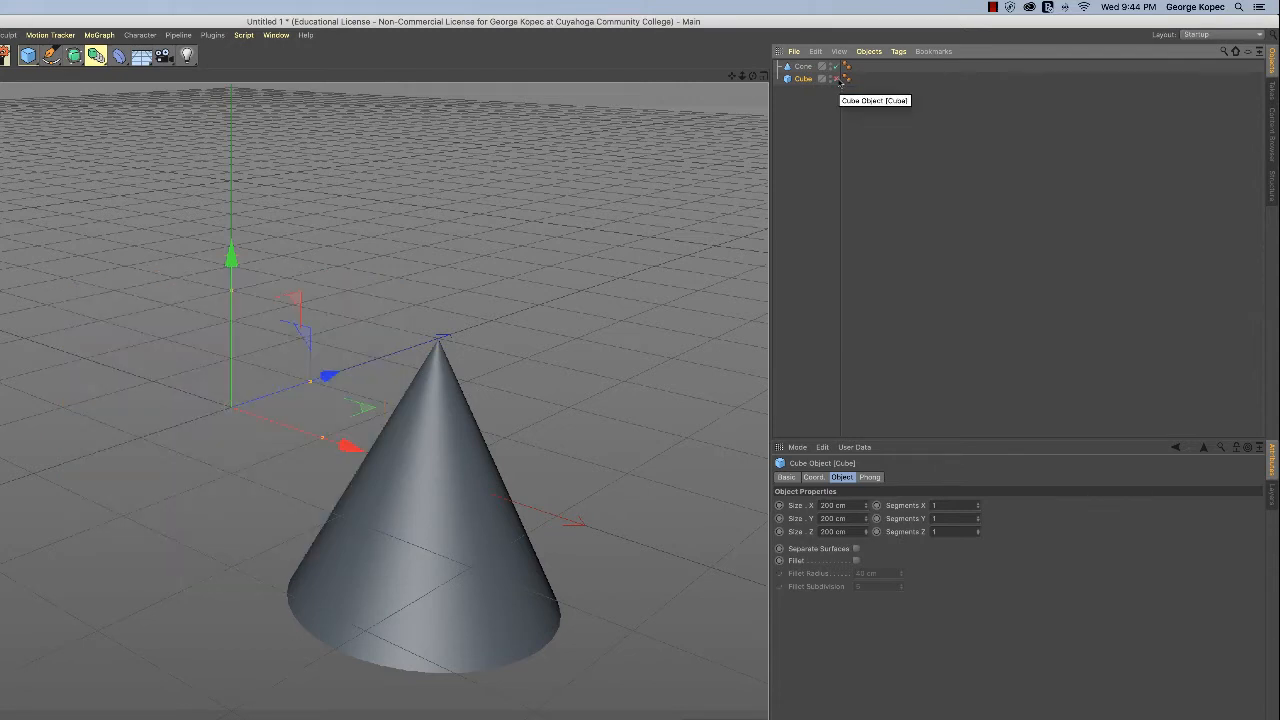
click(837, 80)
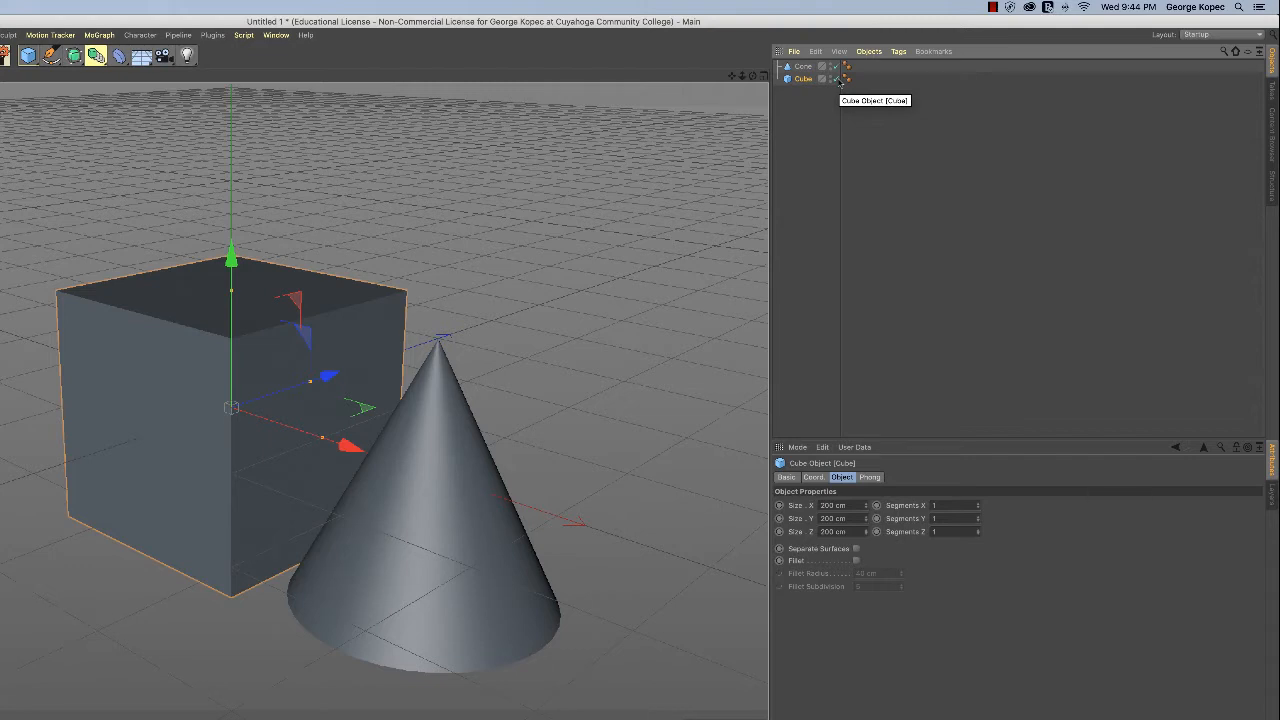
click(837, 80)
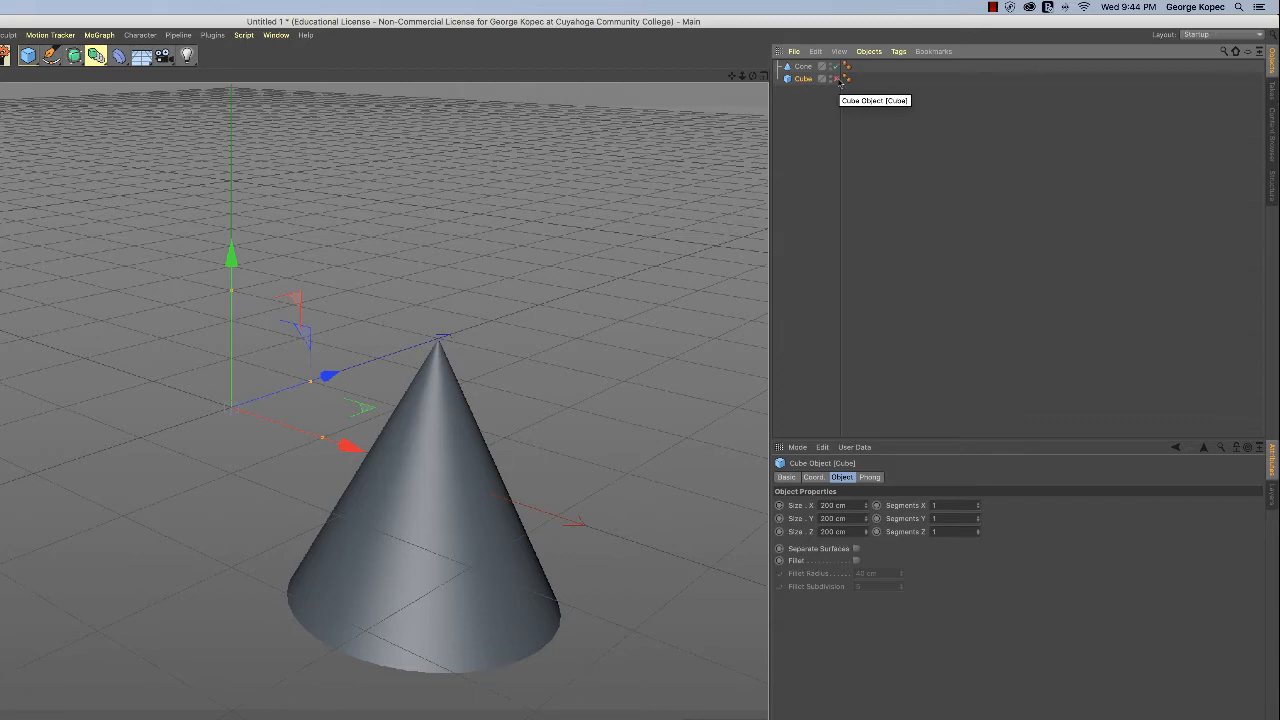
click(837, 79)
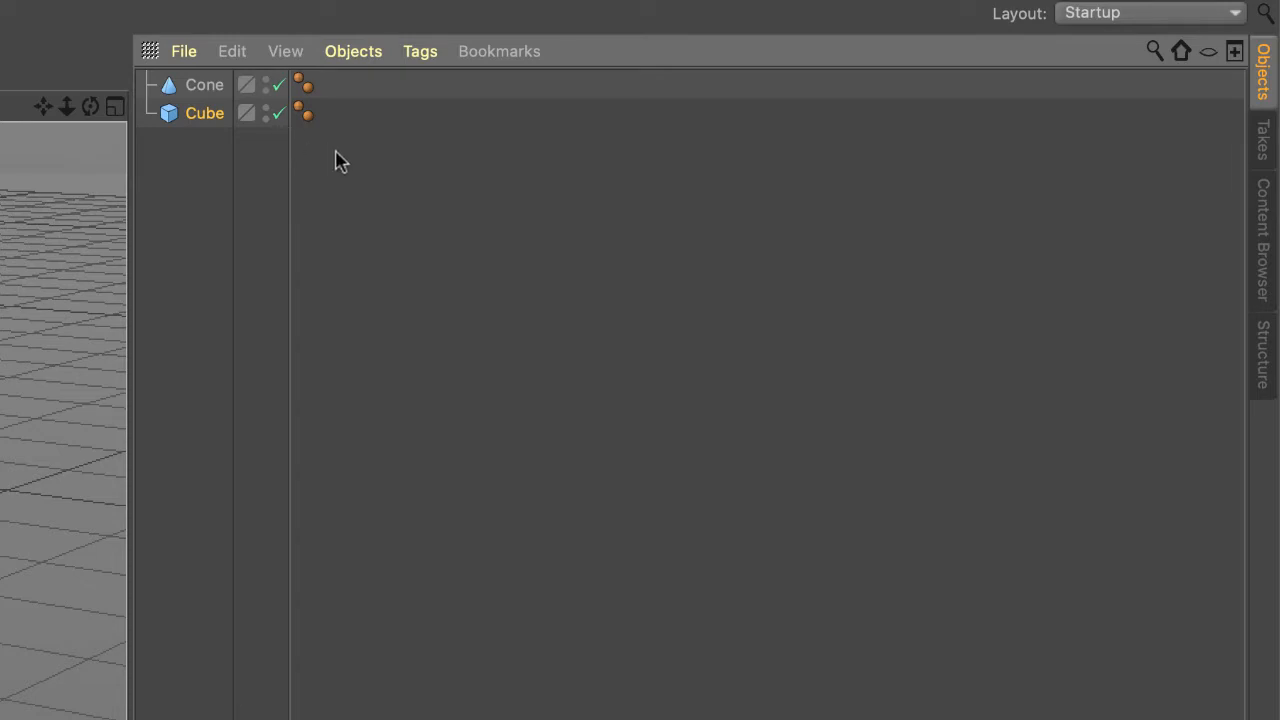
click(281, 113)
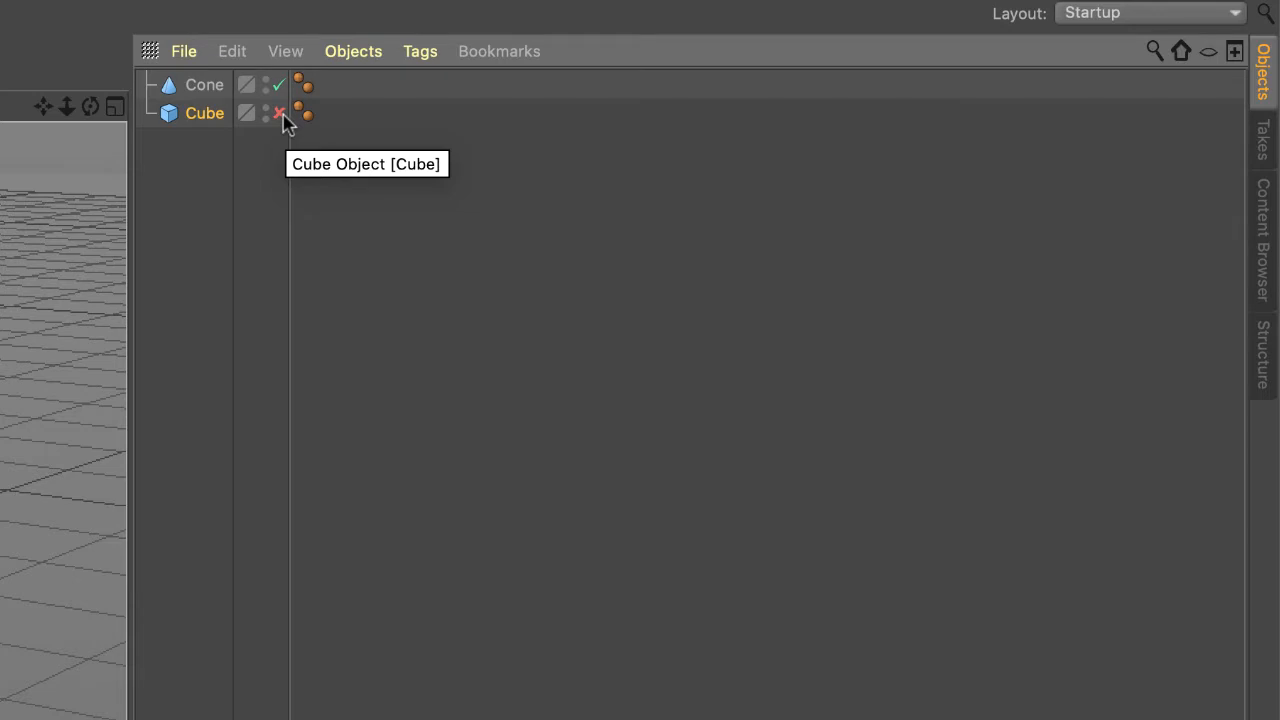
click(280, 113)
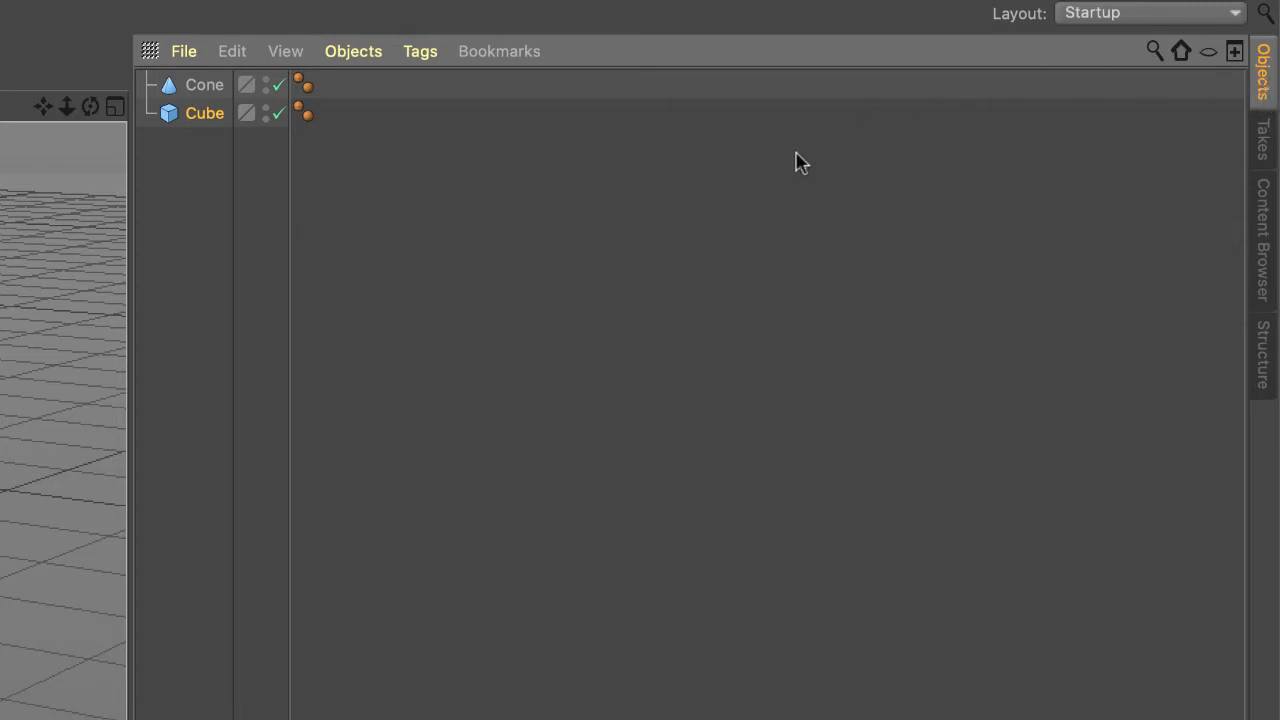
- Switch the selection between cone and cube, open the cone's name for editing and leave it without renaming
click(211, 88)
click(214, 115)
click(210, 90)
double_click(210, 90)
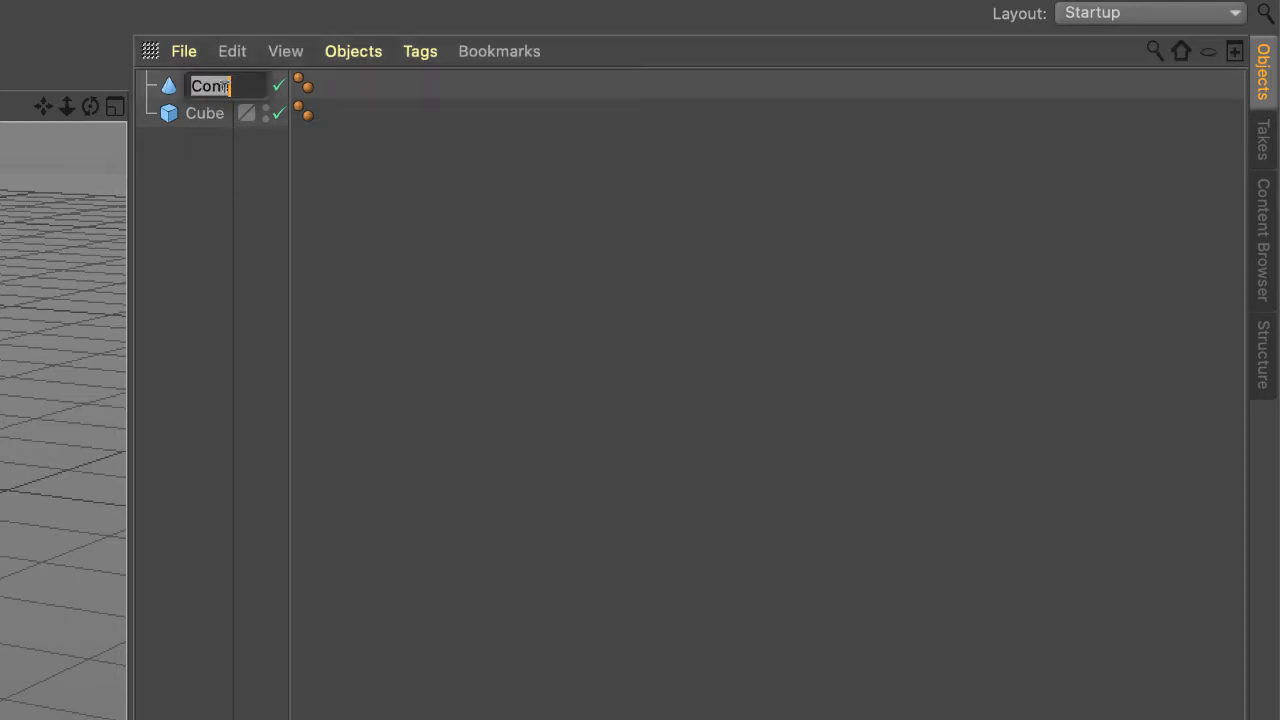
click(210, 185)
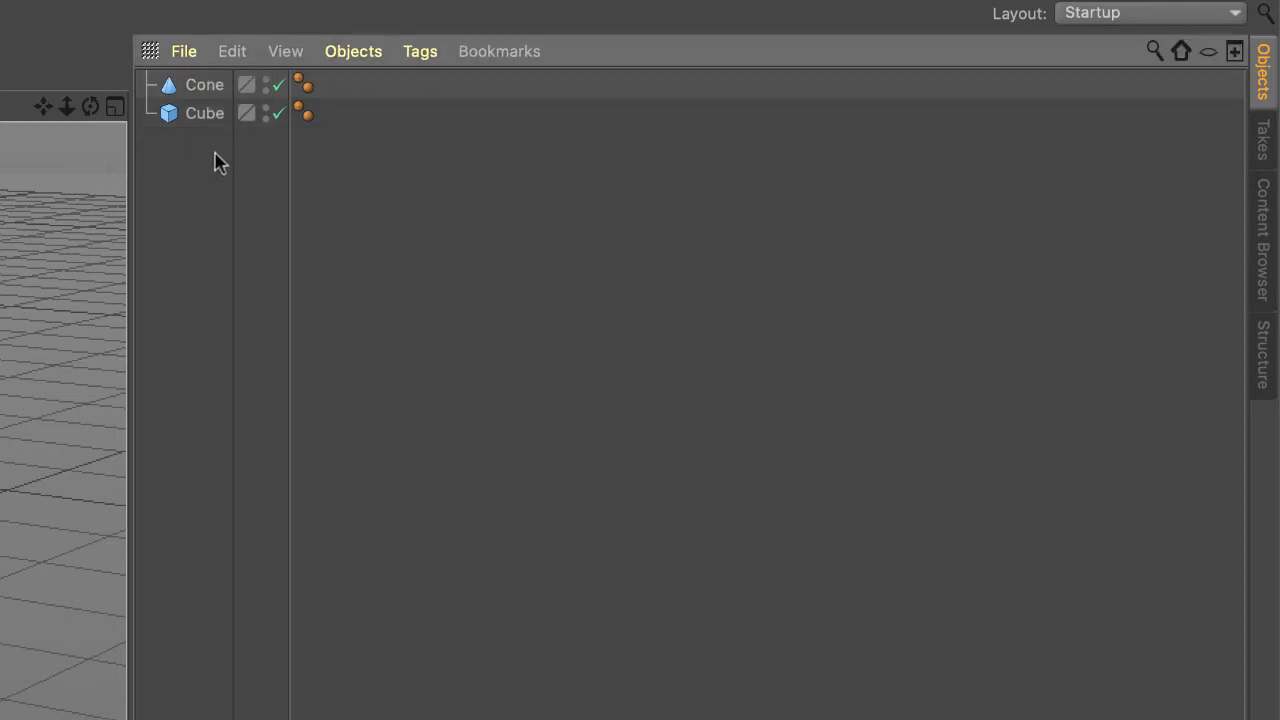
- Delete the cone from the scene
click(211, 92)
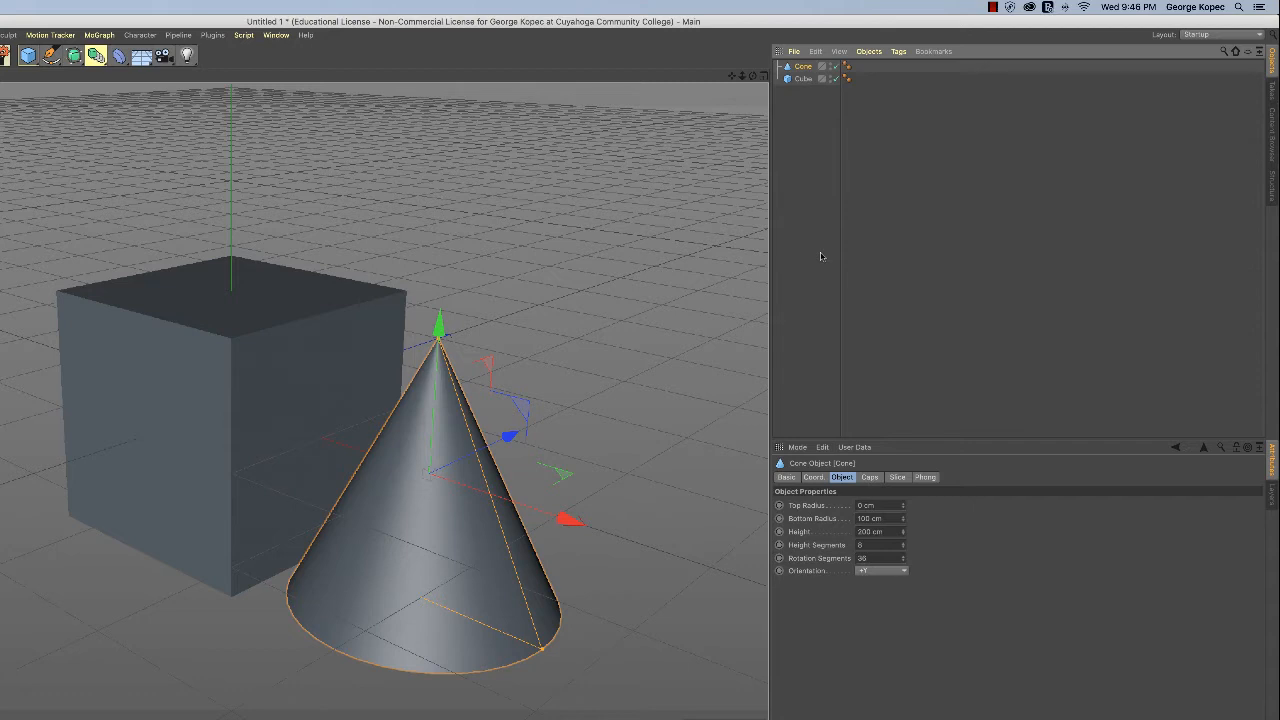
key(Delete)
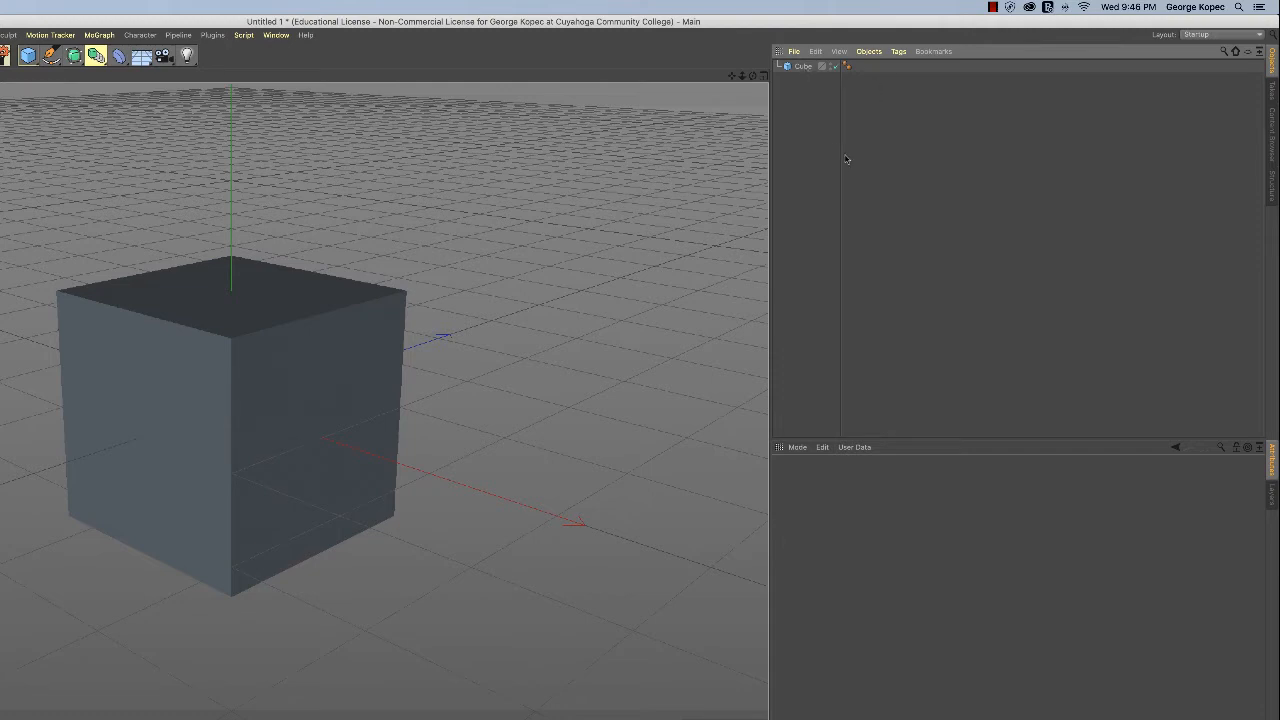
- Select the cube and examine its basic properties and its coordinate values
click(805, 68)
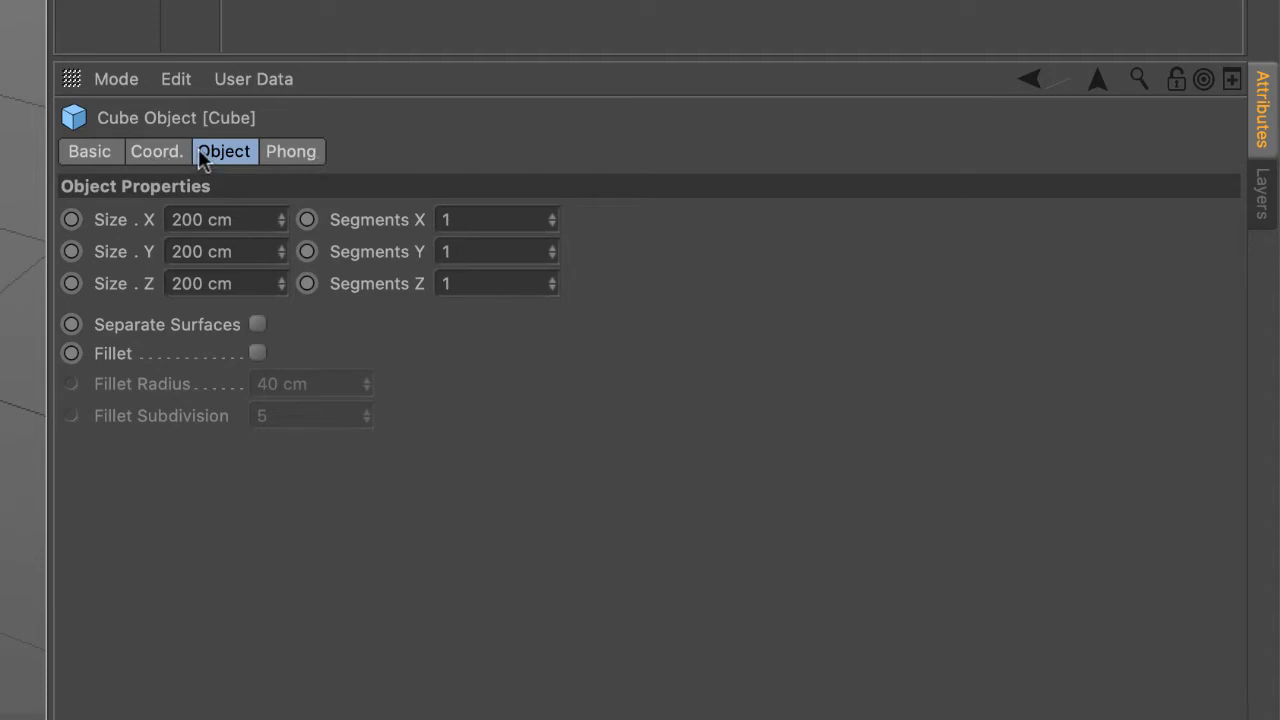
click(89, 158)
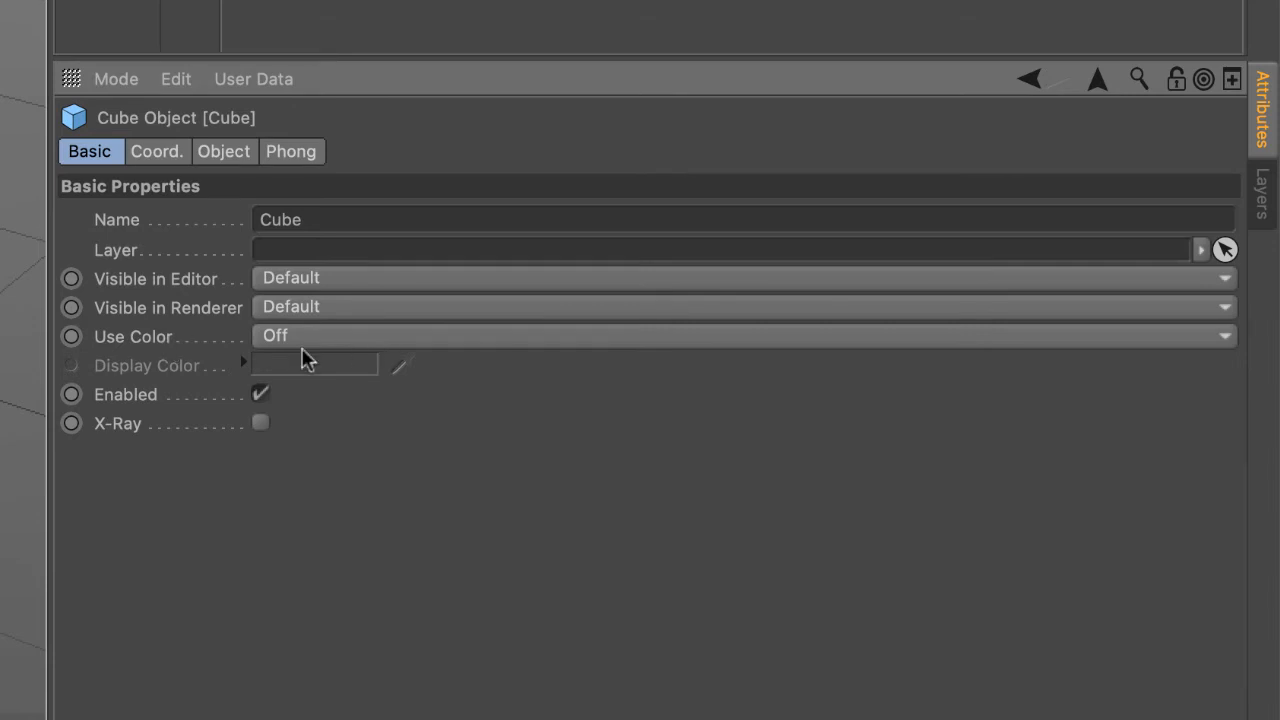
click(156, 152)
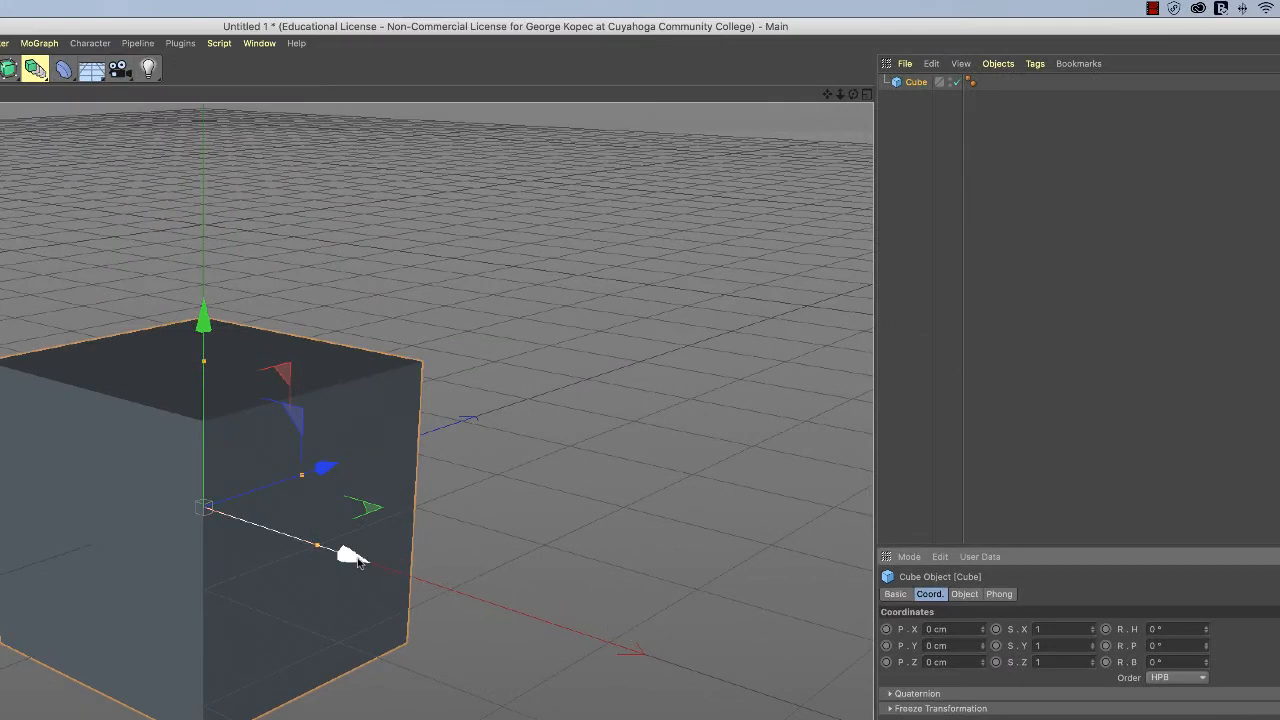
- Move the cube about 31 cm along the X axis and reset its X position to 0 cm
drag(357, 561, 379, 623)
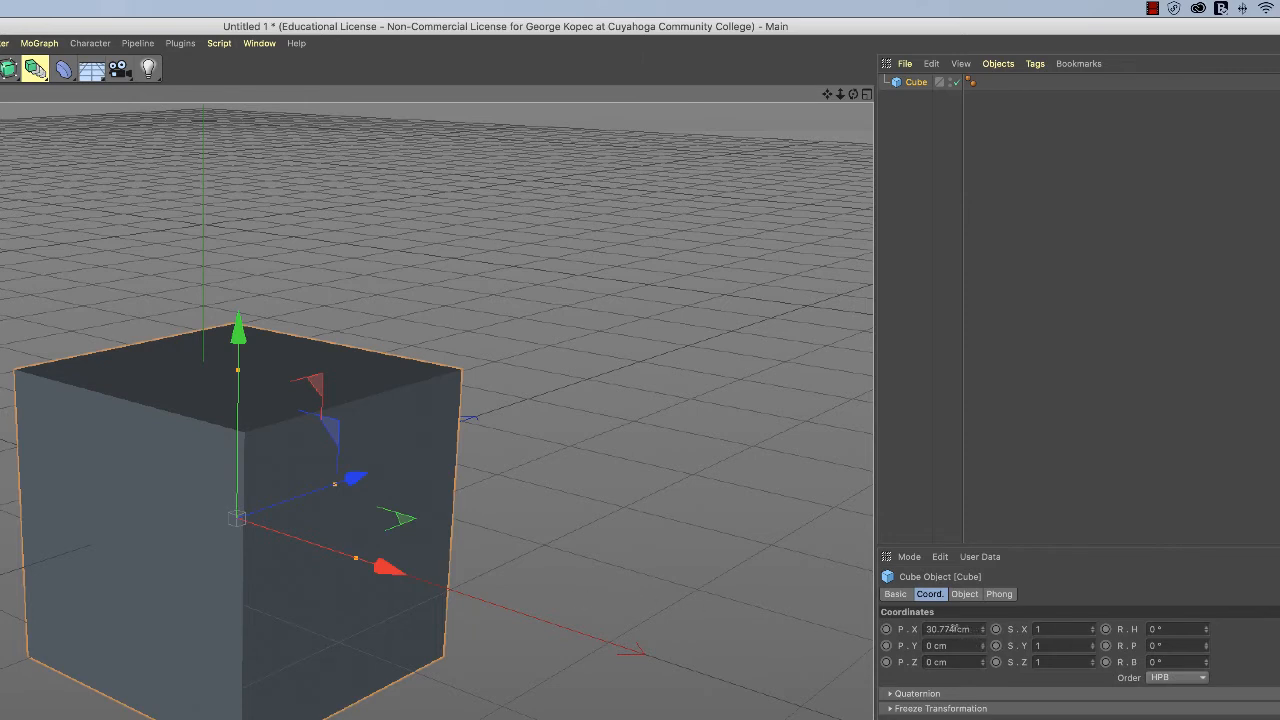
drag(953, 628, 913, 625)
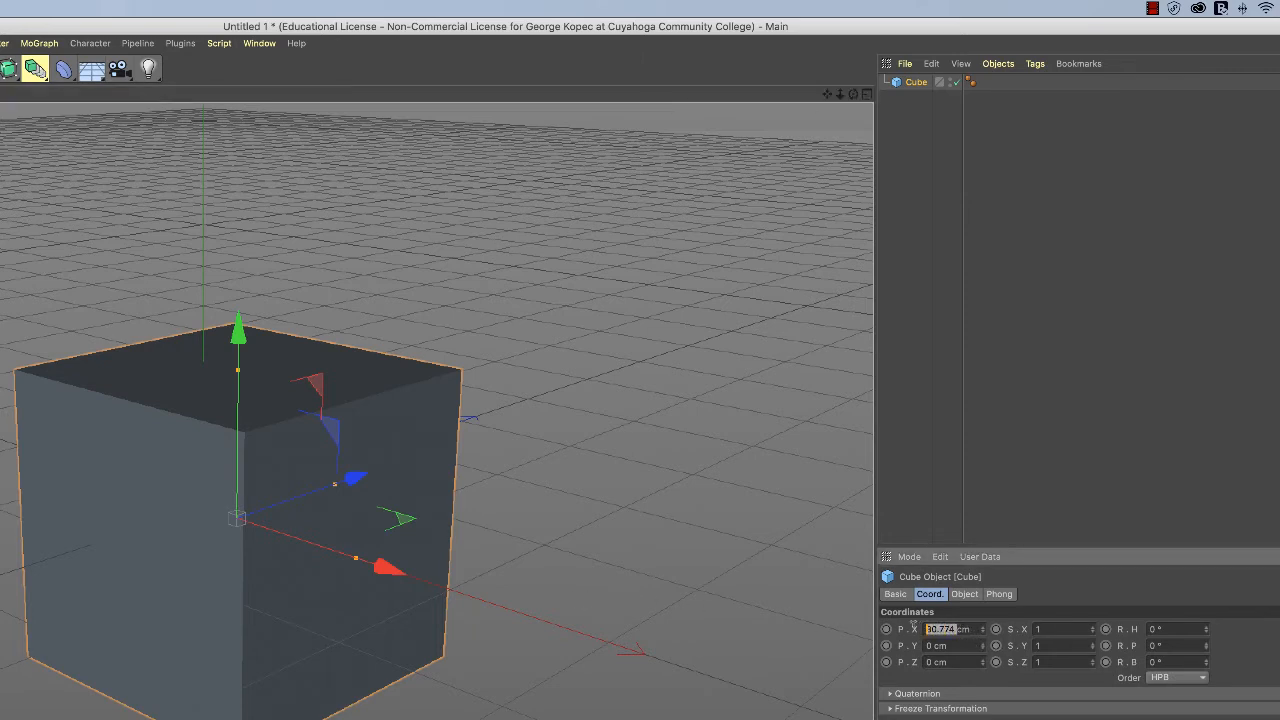
text(0)
key(Return)
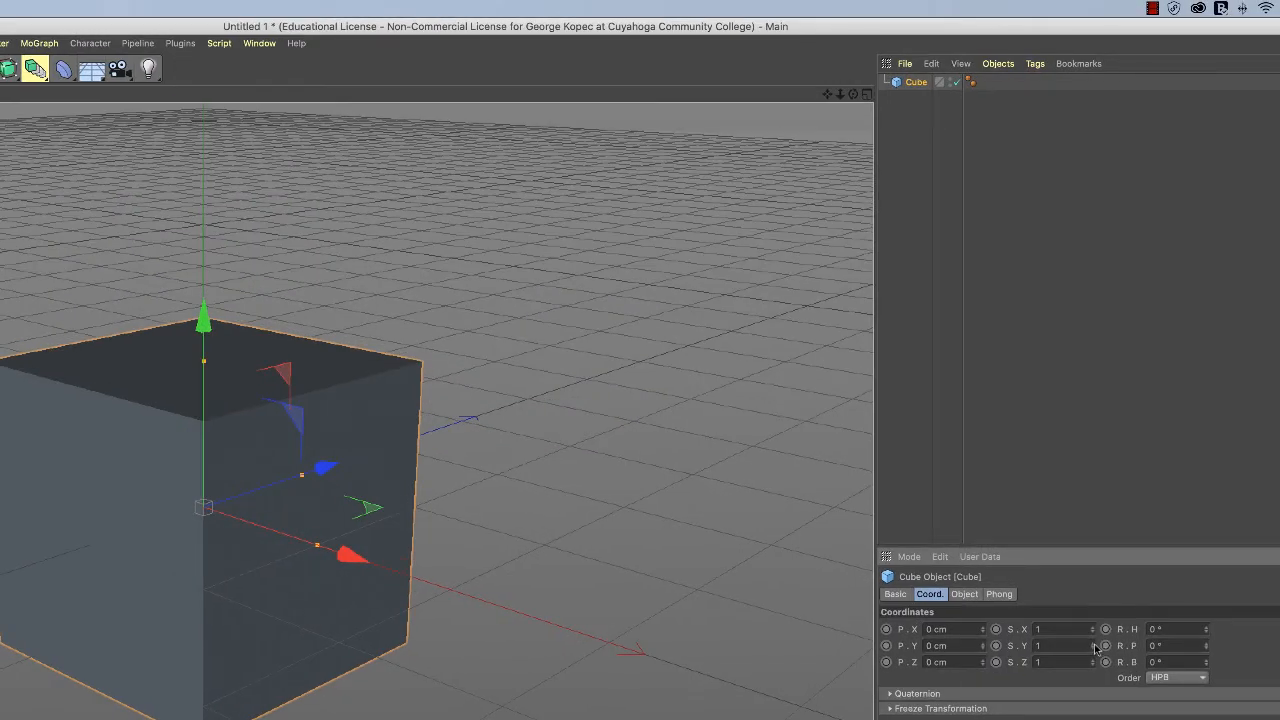
- Set the cube's Y scale to 2 and return it to 1
double_click(1052, 646)
text(2)
key(Return)
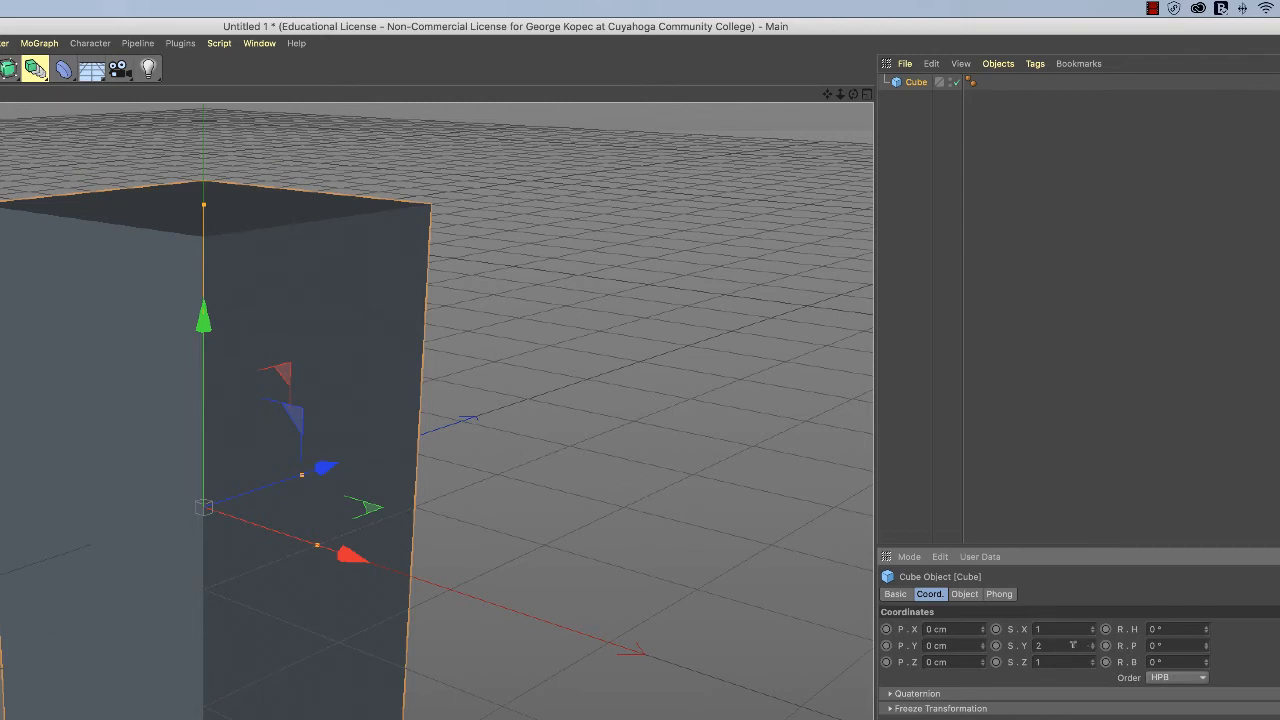
double_click(1038, 645)
key(Return)
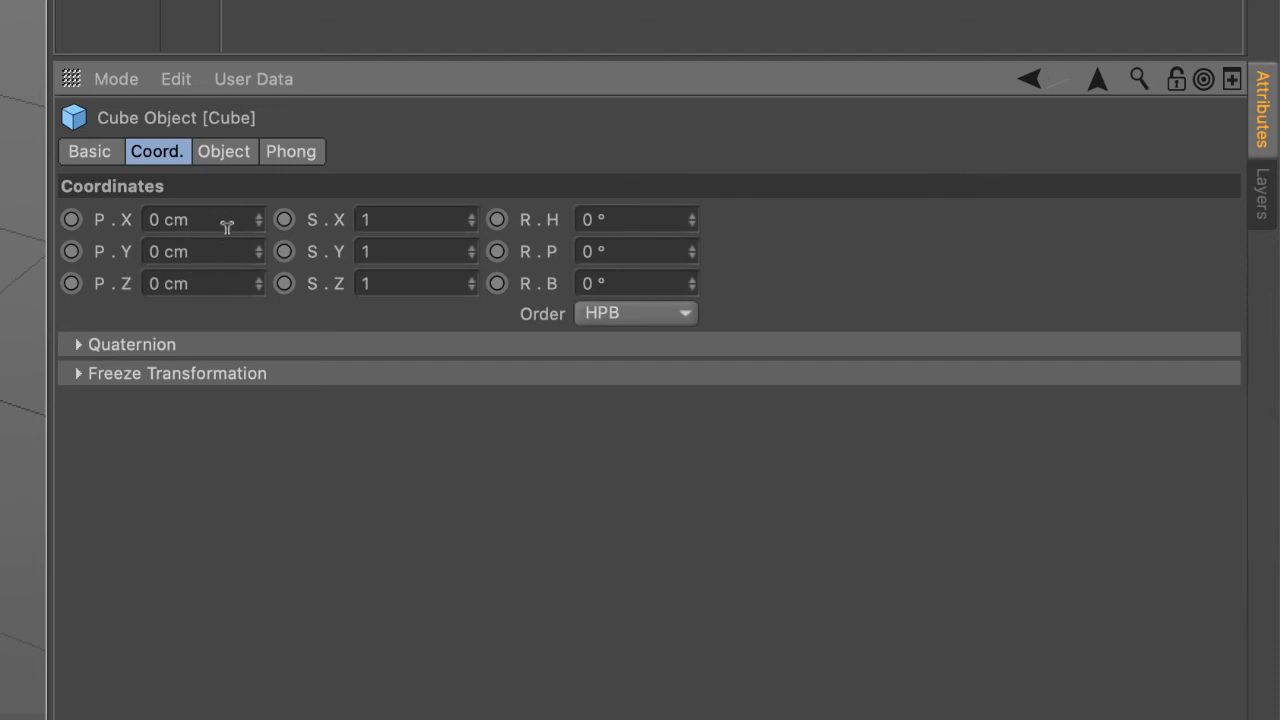
- Show the cube's object properties, then add a cylinder primitive and move it along the X axis to stand beside the cube
click(226, 152)
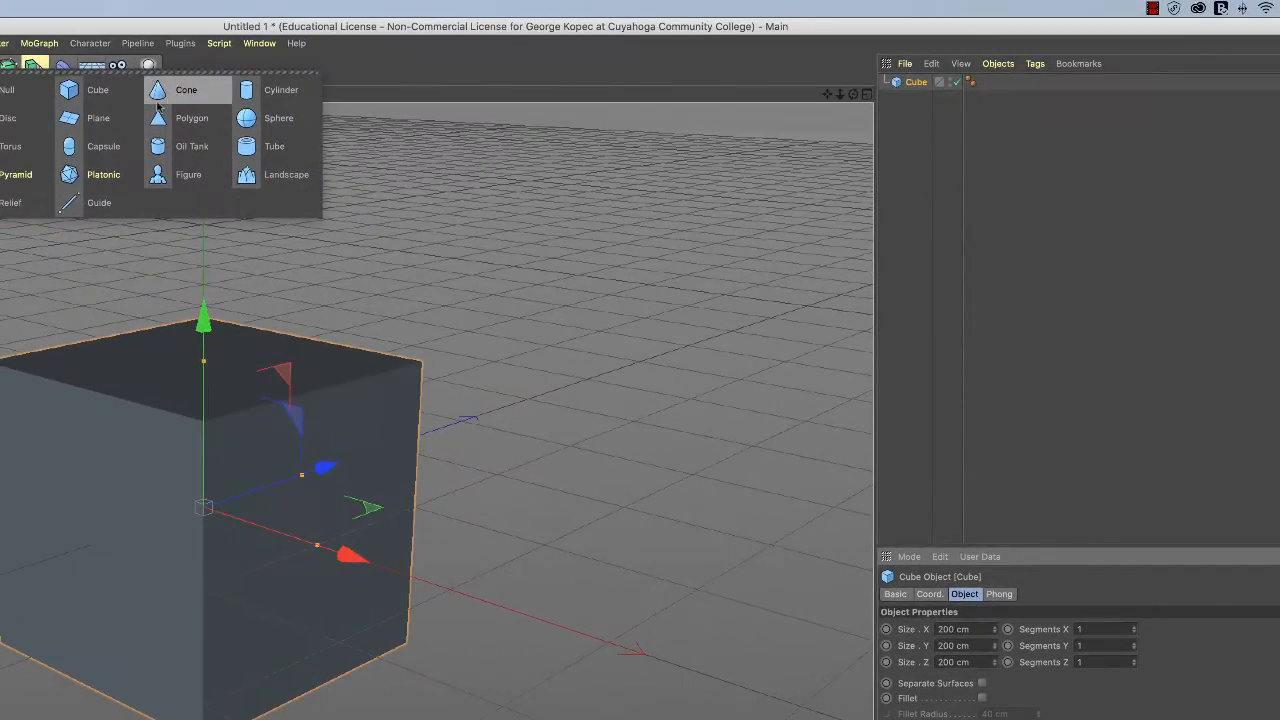
click(252, 98)
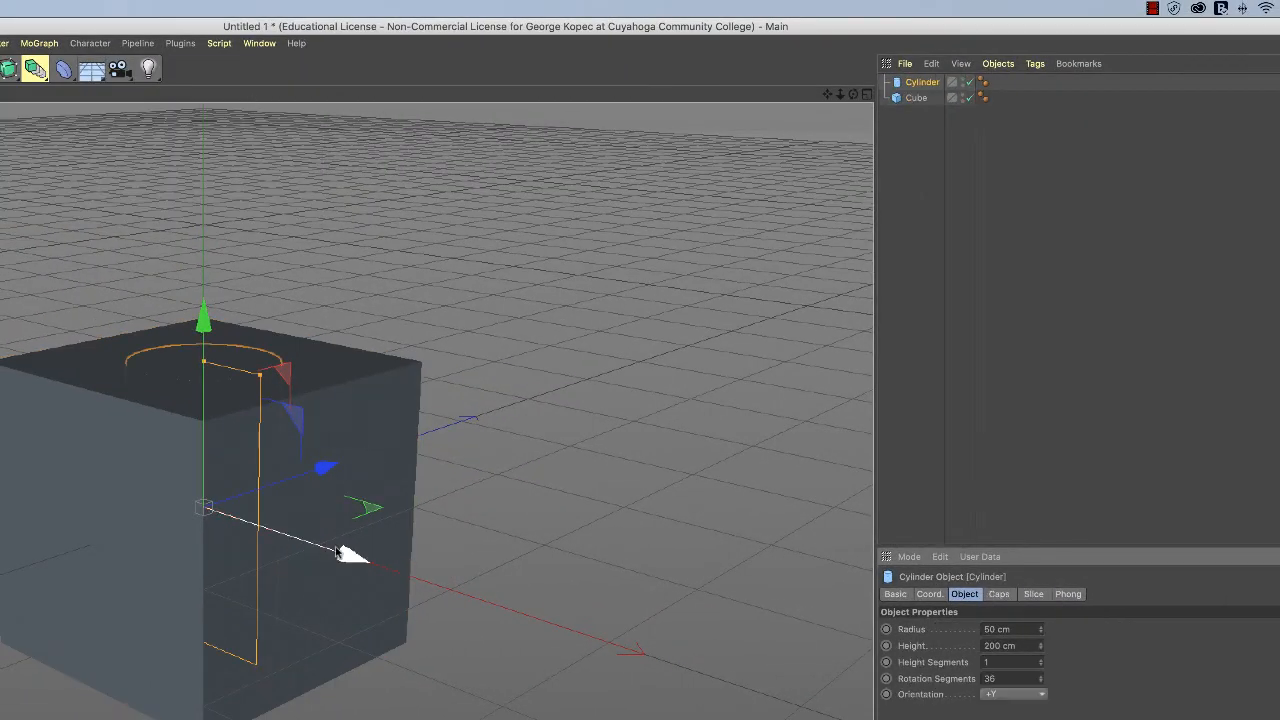
drag(345, 552, 565, 678)
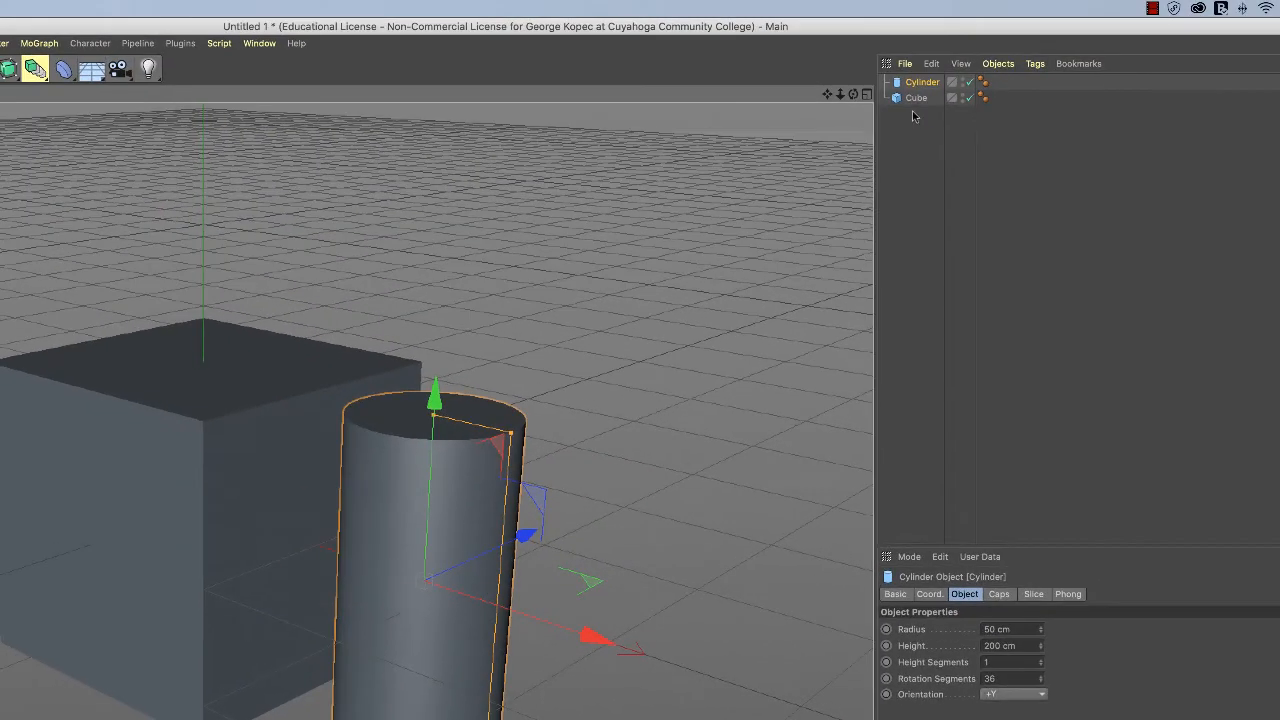
- Select the cube and the cylinder alternately in the object list to compare their object properties
click(915, 98)
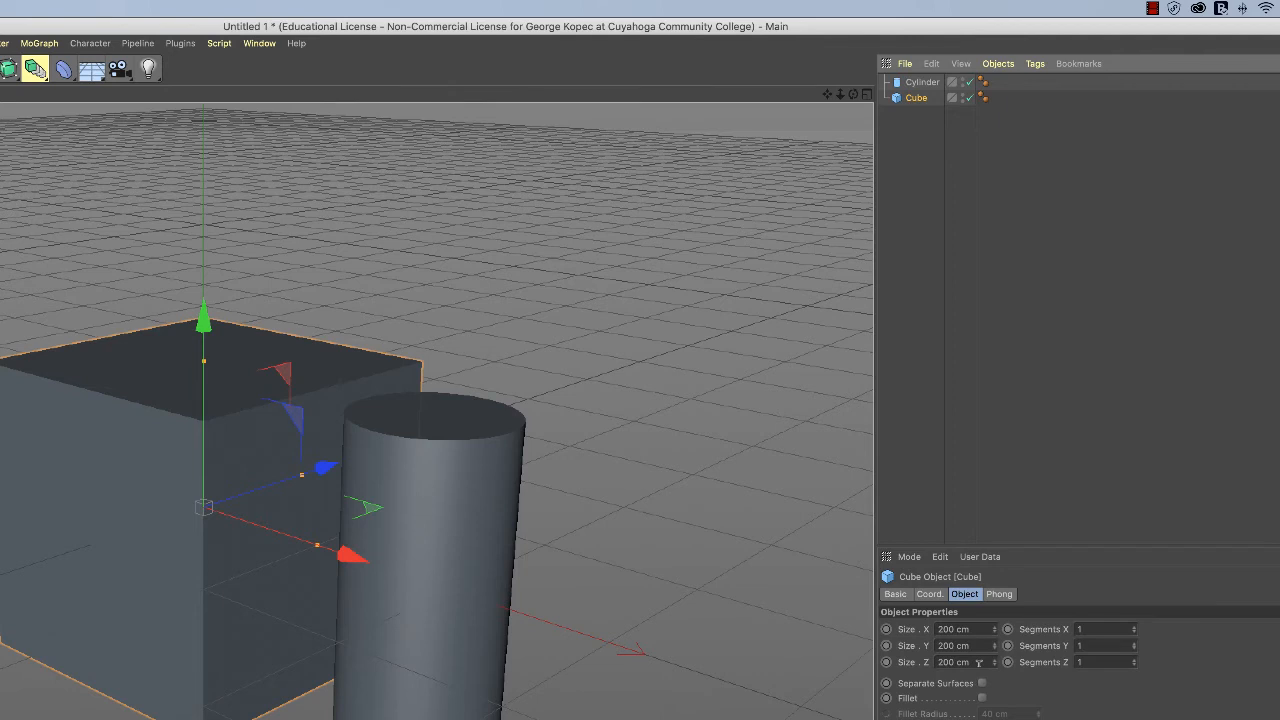
click(935, 86)
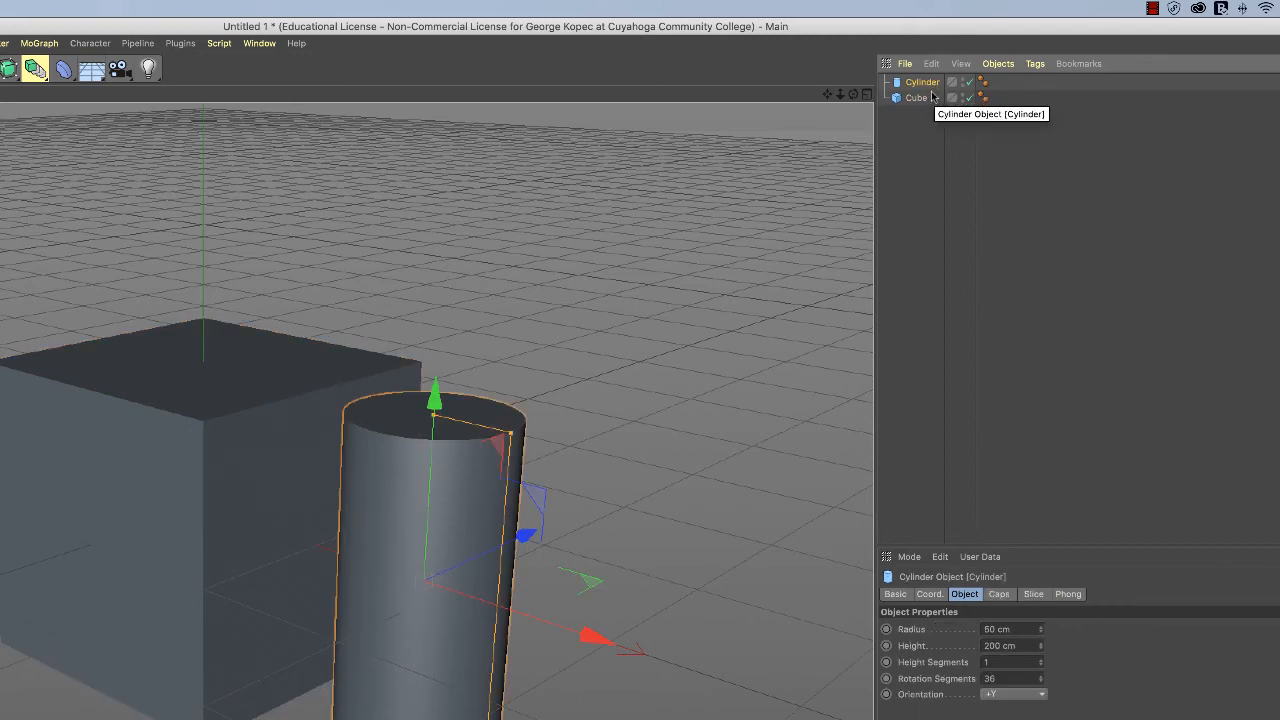
click(918, 98)
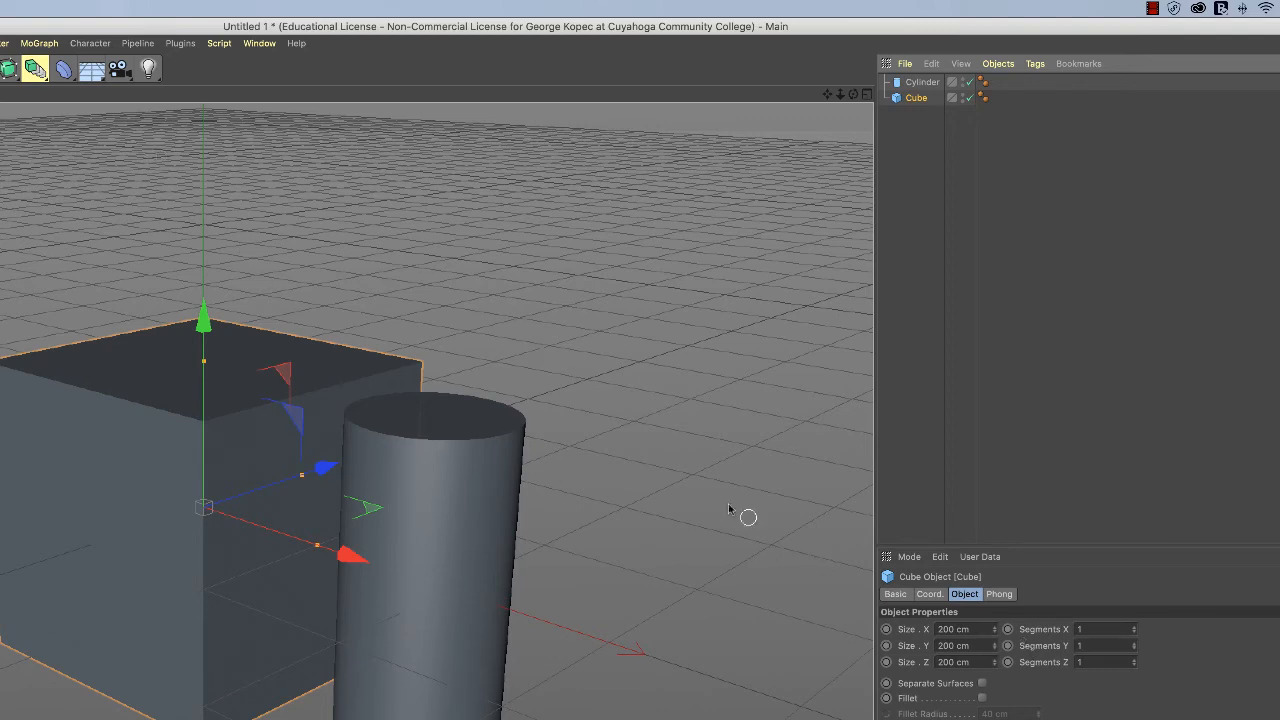
- Add a cone primitive, slide it along the X axis past the cylinder and back to the cube, and delete it
click(35, 68)
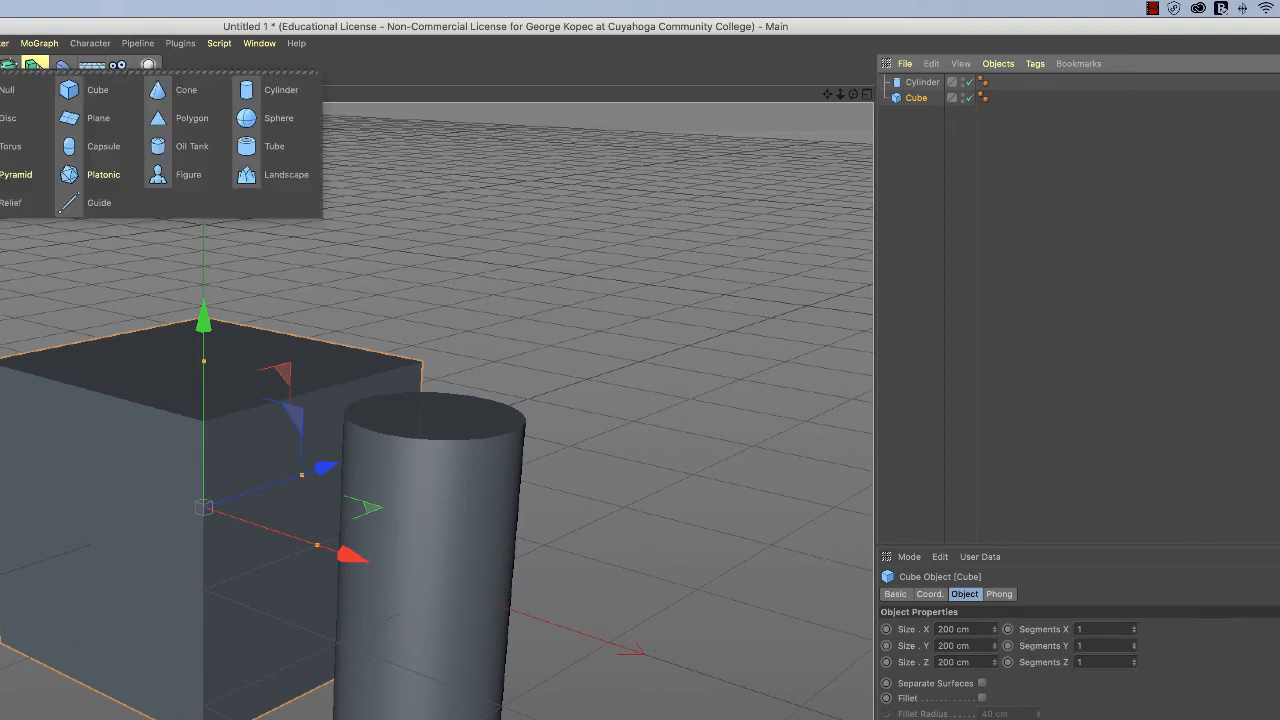
click(205, 97)
drag(351, 553, 838, 714)
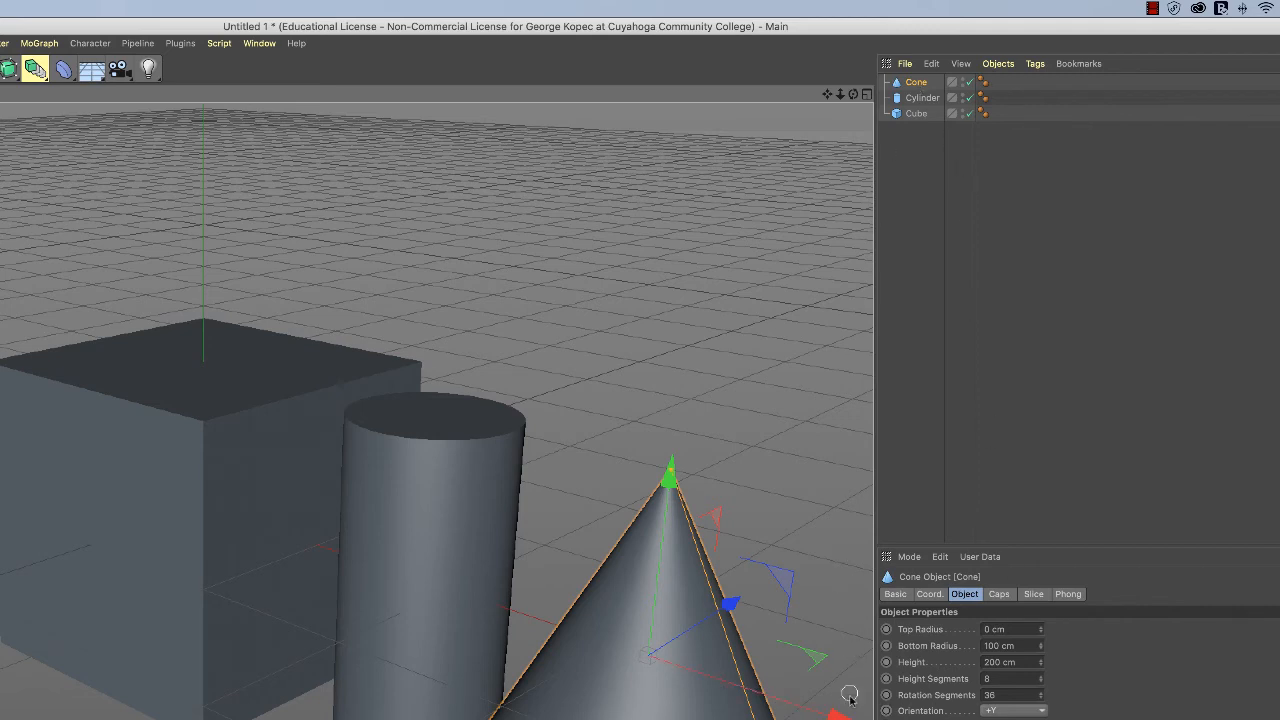
drag(840, 698, 352, 520)
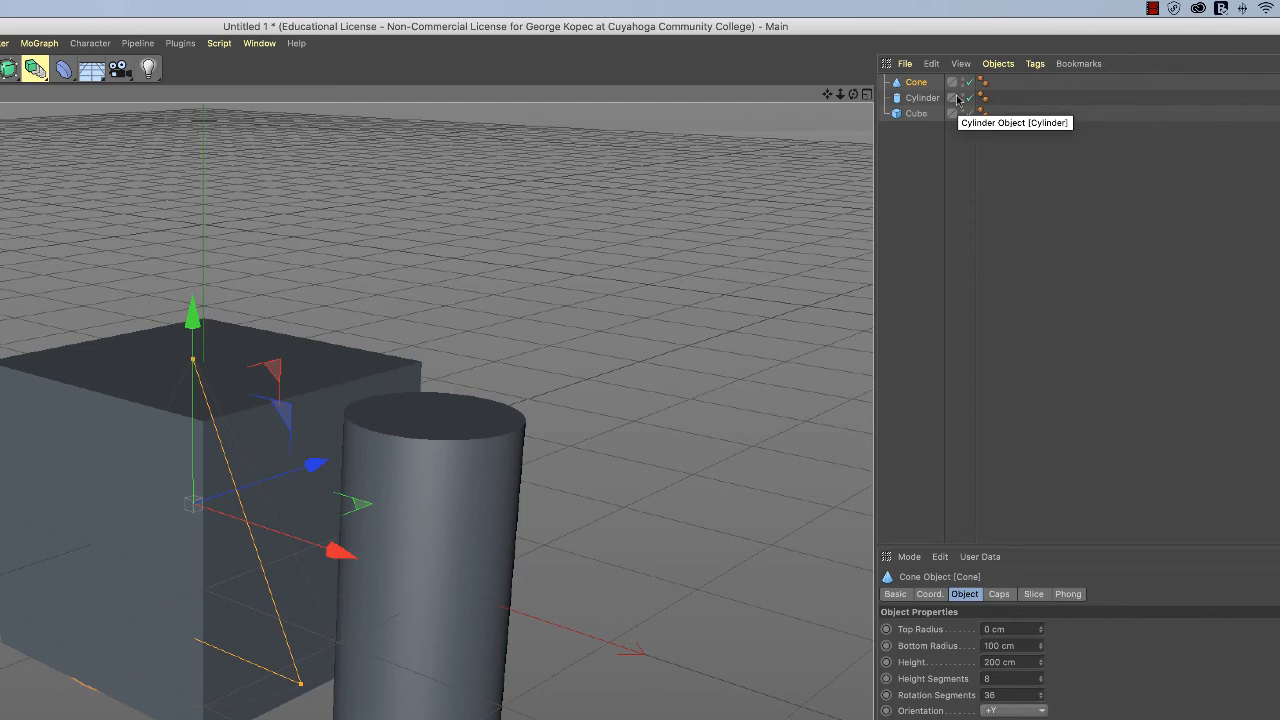
key(Delete)
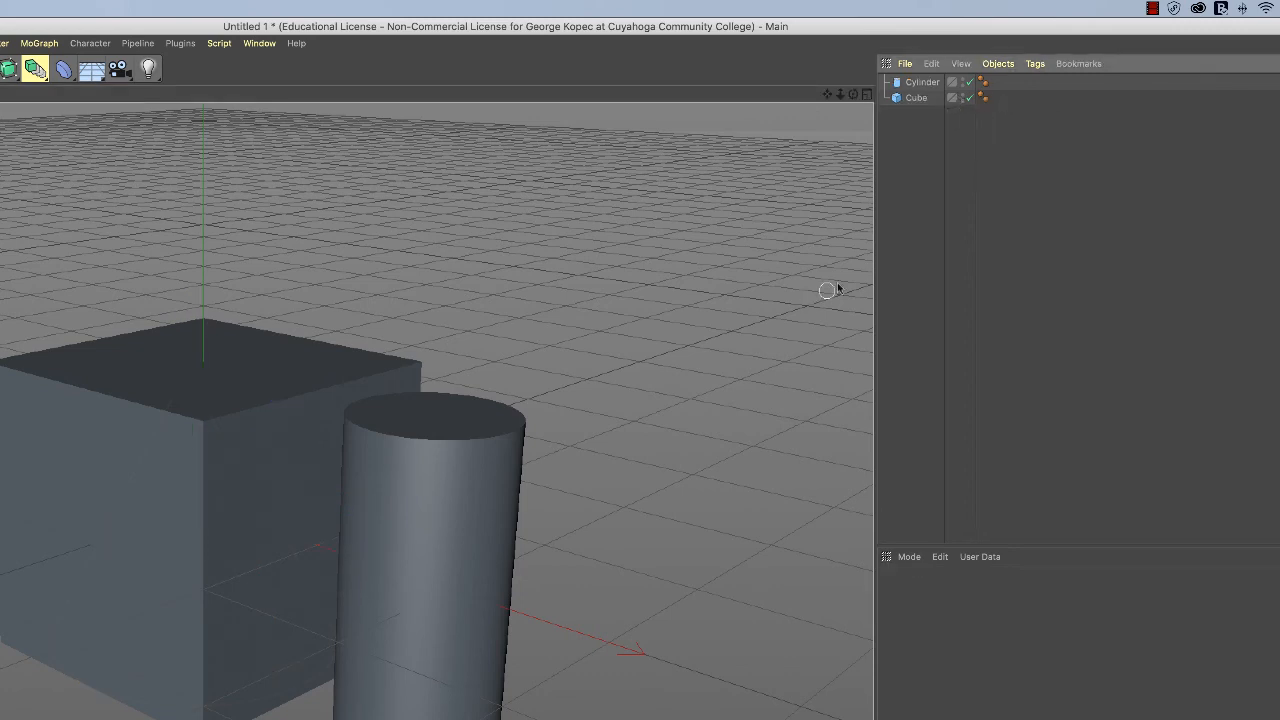
- Select the cube and examine its Phong properties
click(916, 97)
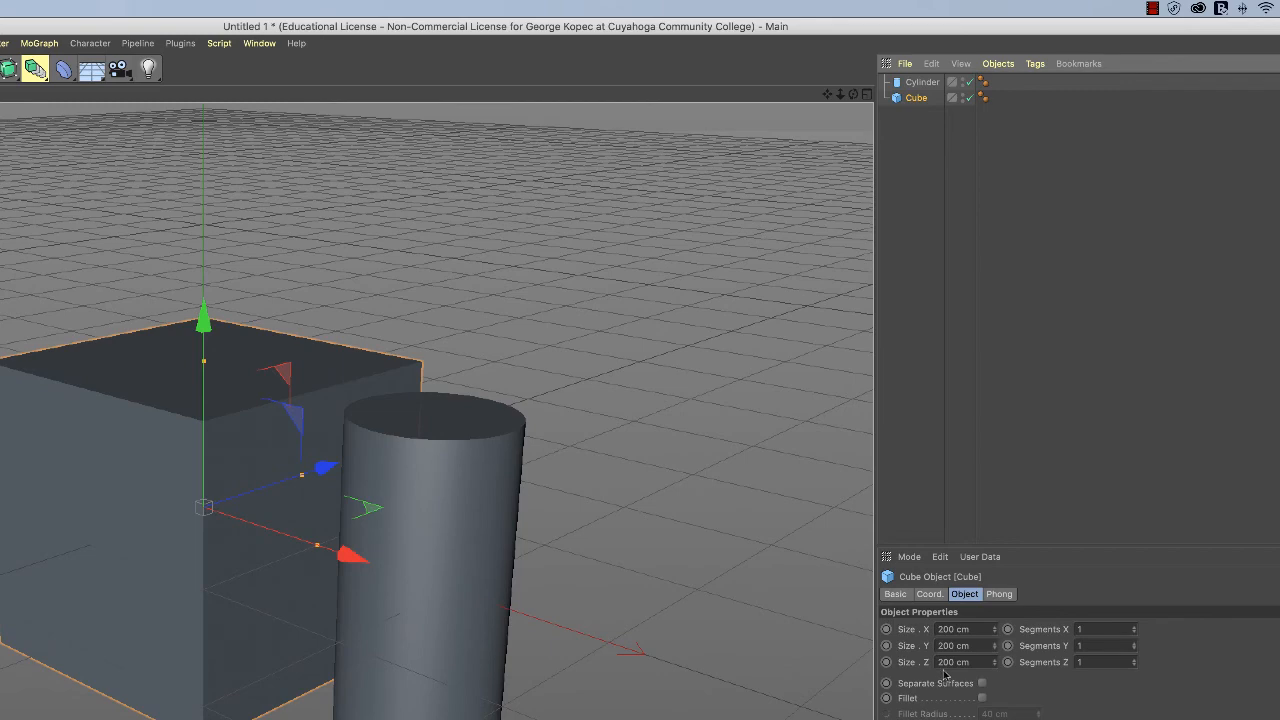
click(1003, 595)
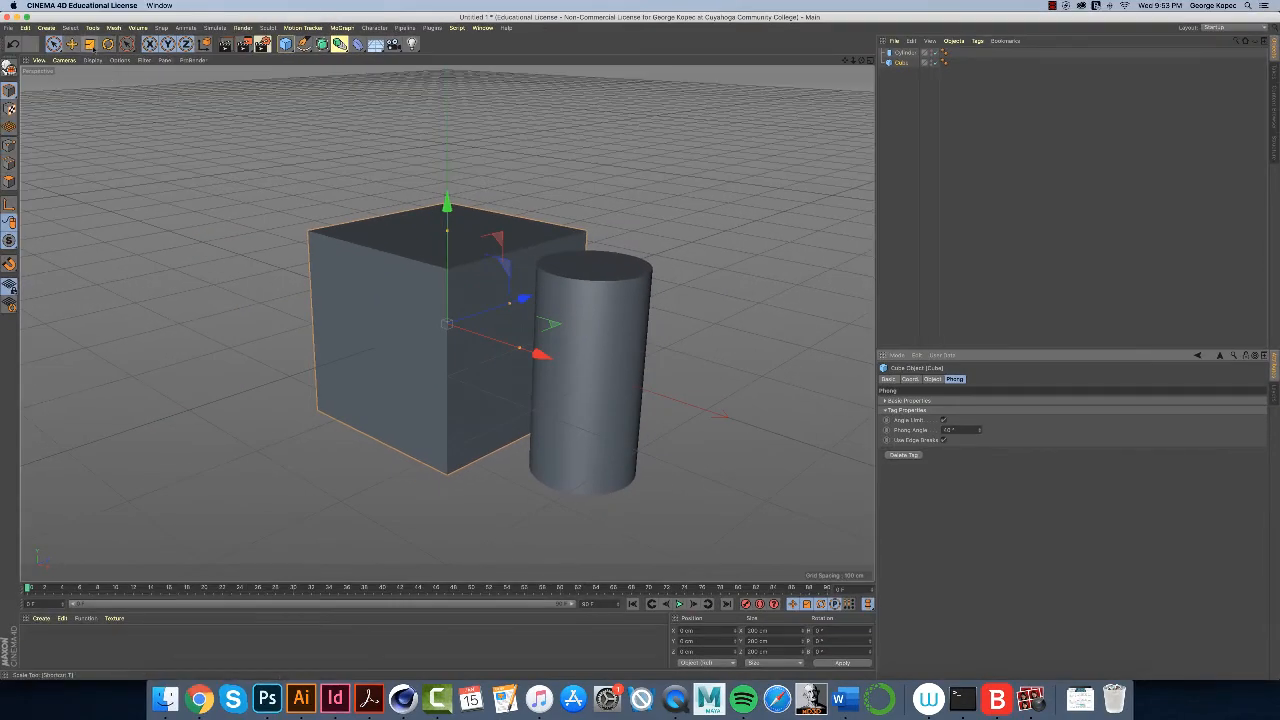
- Activate the Scale tool on the selected cube and switch to the Rotate tool
click(90, 45)
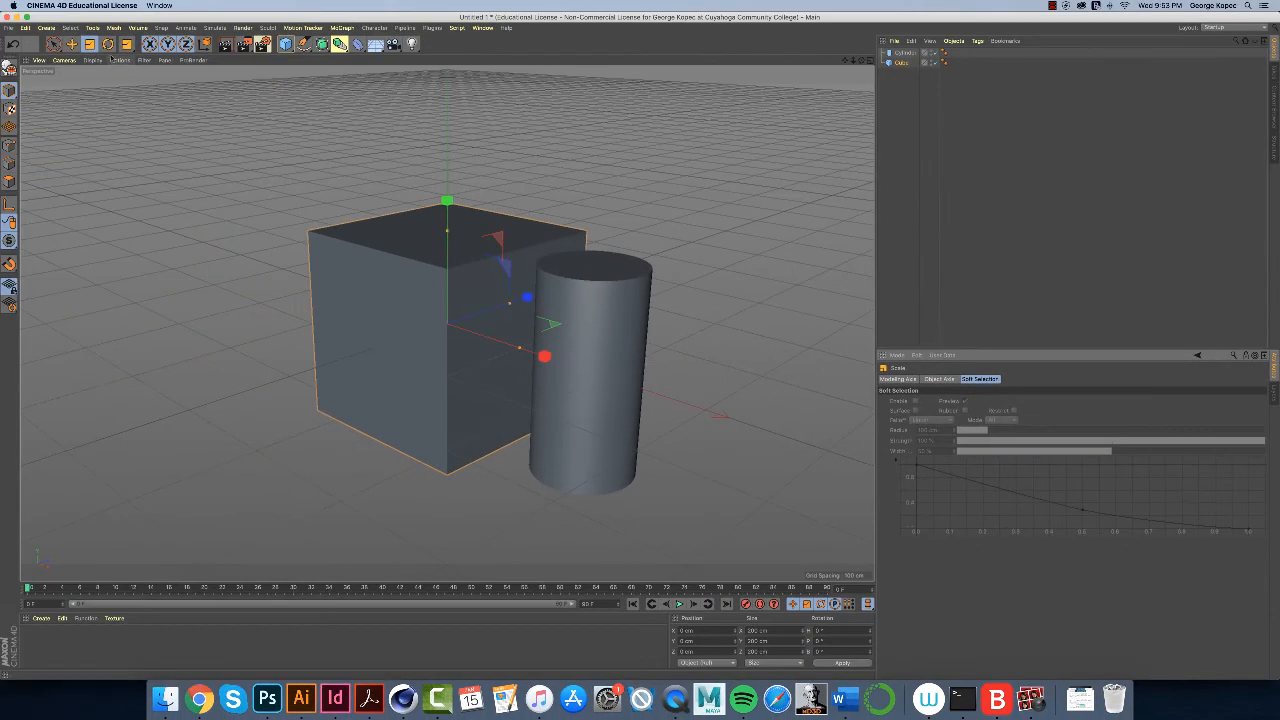
click(108, 44)
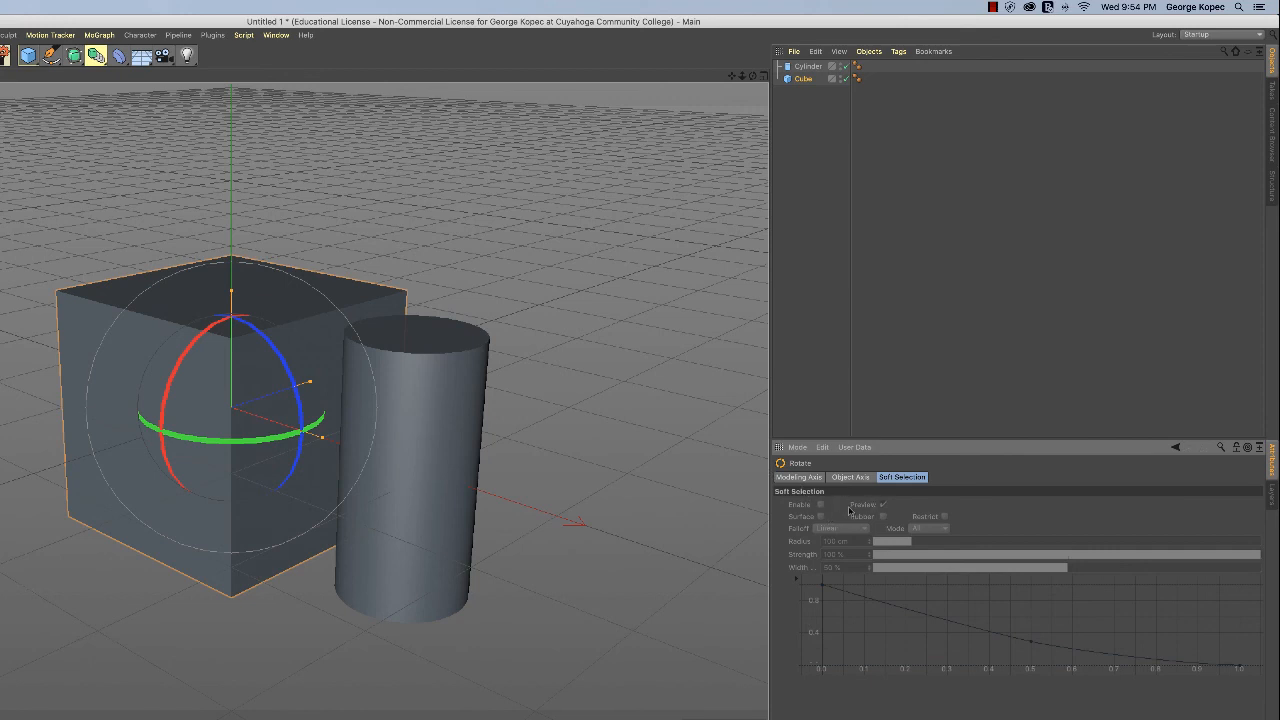
- Display the cube's coordinates, compare them with the cylinder's, and return the selection to the cube
click(803, 79)
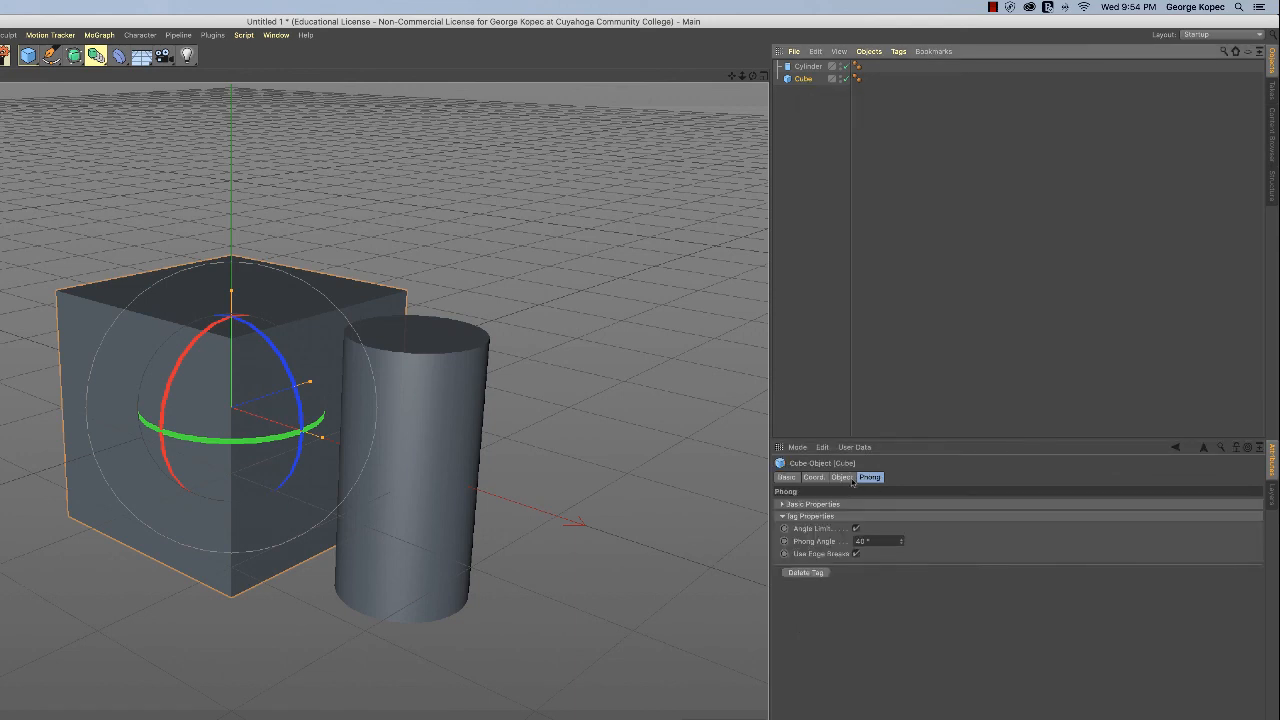
click(815, 478)
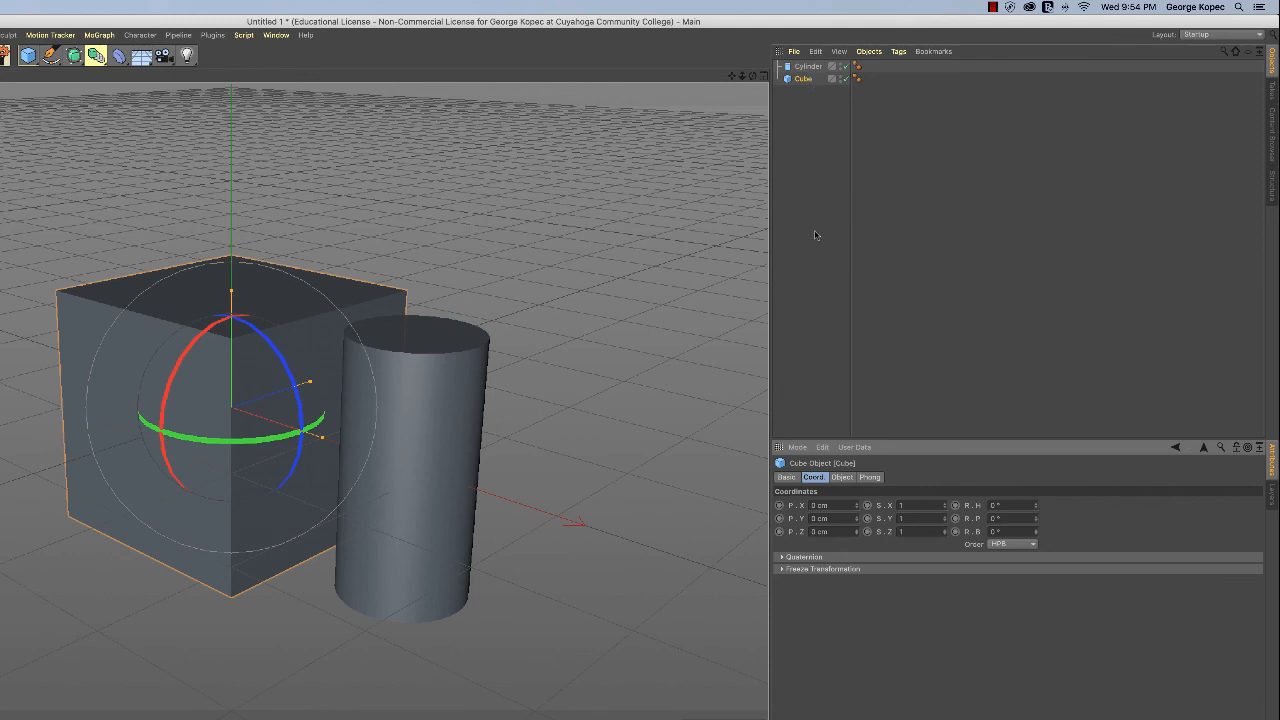
click(810, 67)
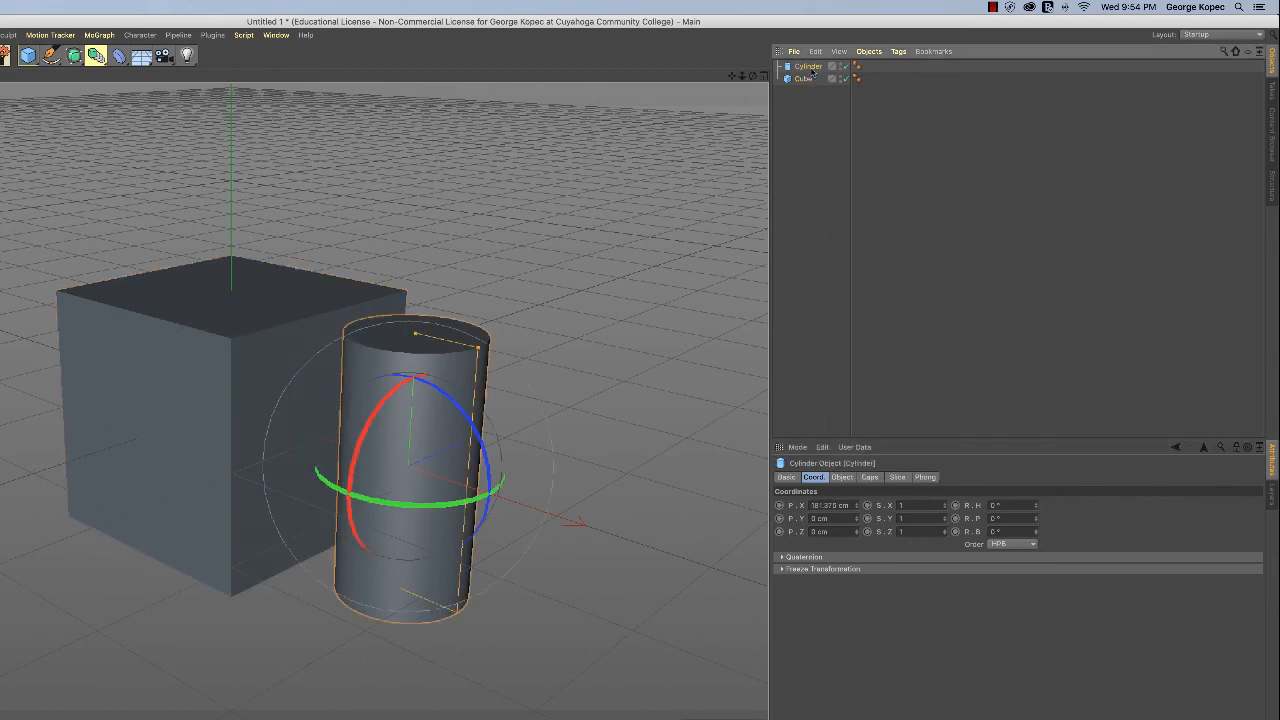
click(808, 80)
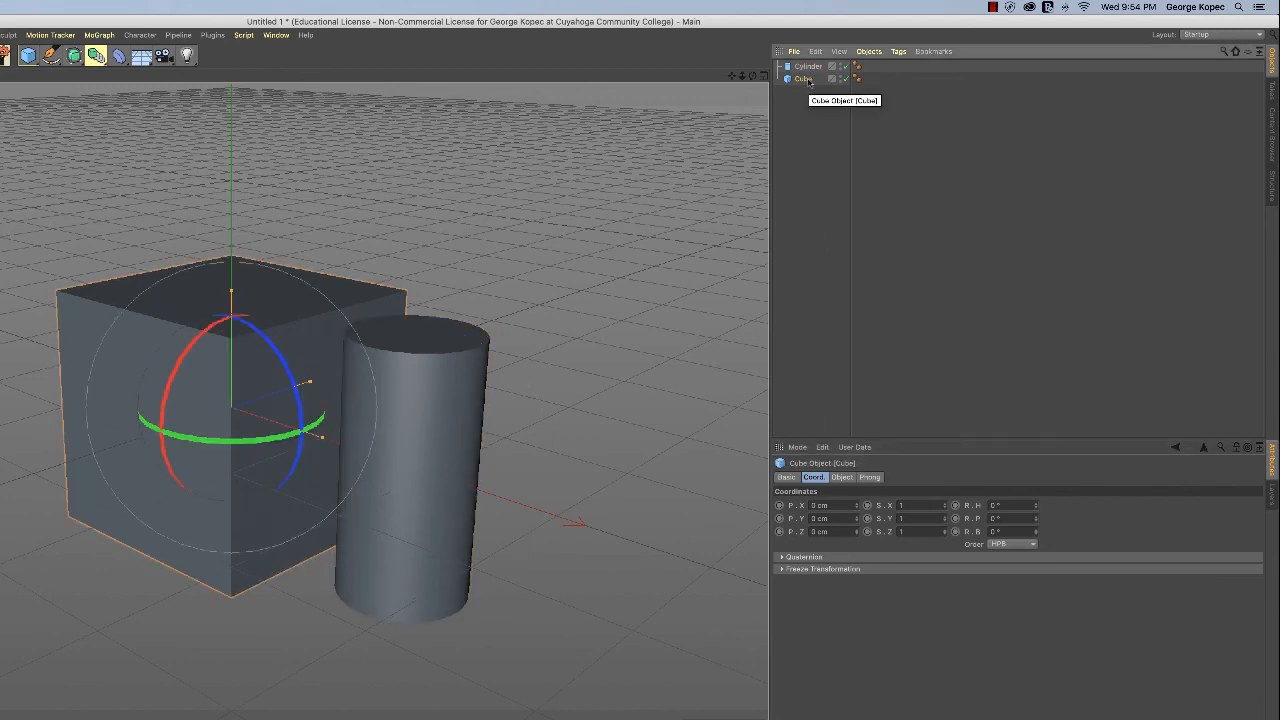